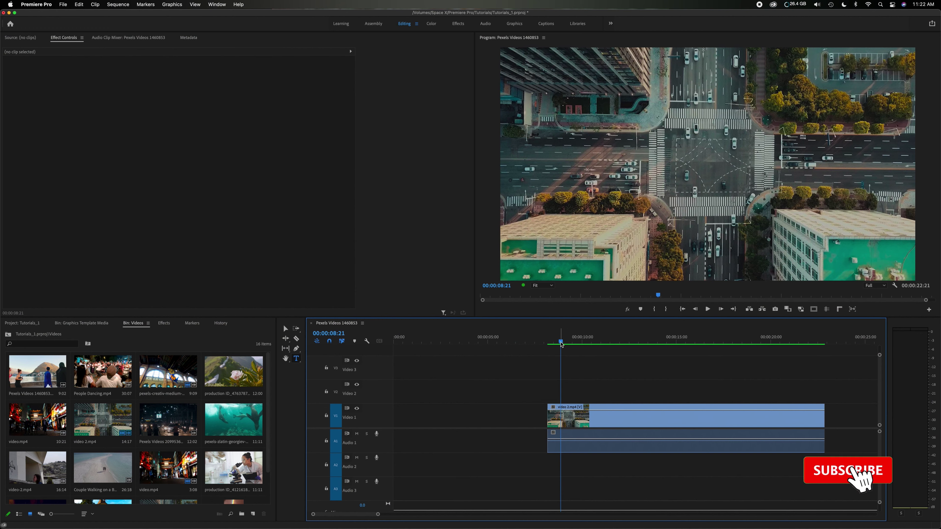
- Place the playhead over the city clip at 00:00:10:12, switch to the Graphics workspace and save the project
{"action": "scroll", "coordinate": [558, 343], "scroll_direction": "down", "scroll_amount": 1}
{"action": "mouse_move", "coordinate": [550, 343]}
{"action": "left_mouse_down"}
{"action": "mouse_move", "coordinate": [410, 343]}
{"action": "mouse_move", "coordinate": [537, 343]}
{"action": "left_mouse_up"}
{"action": "left_click", "coordinate": [580, 344]}
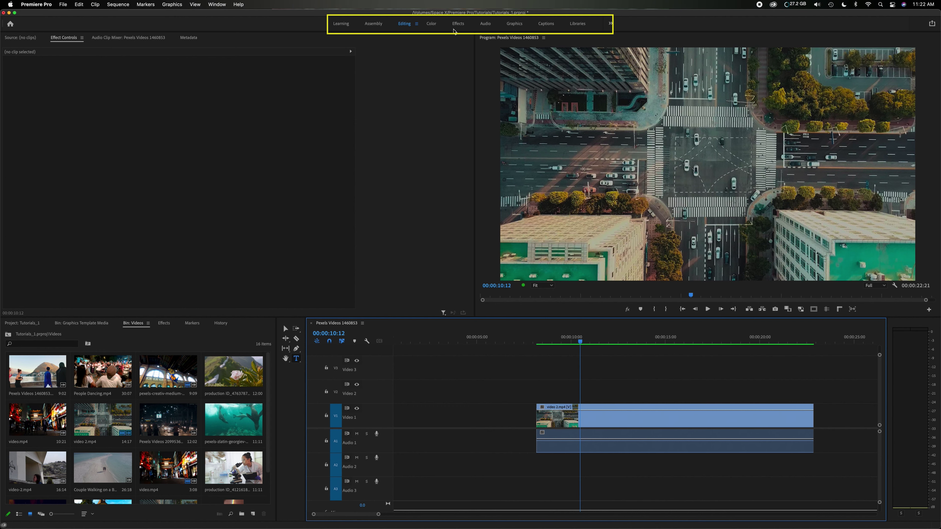
{"action": "left_click", "coordinate": [517, 24]}
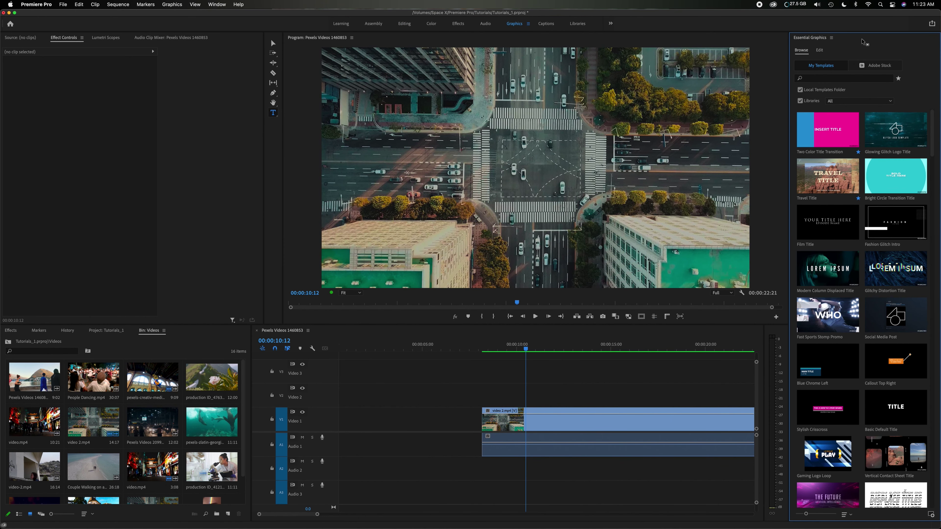
{"action": "key", "text": "super+s"}
- Browse the motion graphics templates in My Templates and enlarge their thumbnails to a single column
{"action": "mouse_move", "coordinate": [817, 209]}
{"action": "scroll", "coordinate": [818, 209], "scroll_direction": "down", "scroll_amount": 20}
{"action": "scroll", "coordinate": [832, 228], "scroll_direction": "up", "scroll_amount": 20}
{"action": "mouse_move", "coordinate": [807, 515]}
{"action": "left_mouse_down"}
{"action": "mouse_move", "coordinate": [820, 516]}
{"action": "mouse_move", "coordinate": [797, 517]}
{"action": "left_mouse_up"}
{"action": "left_click_drag", "start_coordinate": [798, 518], "coordinate": [812, 515]}
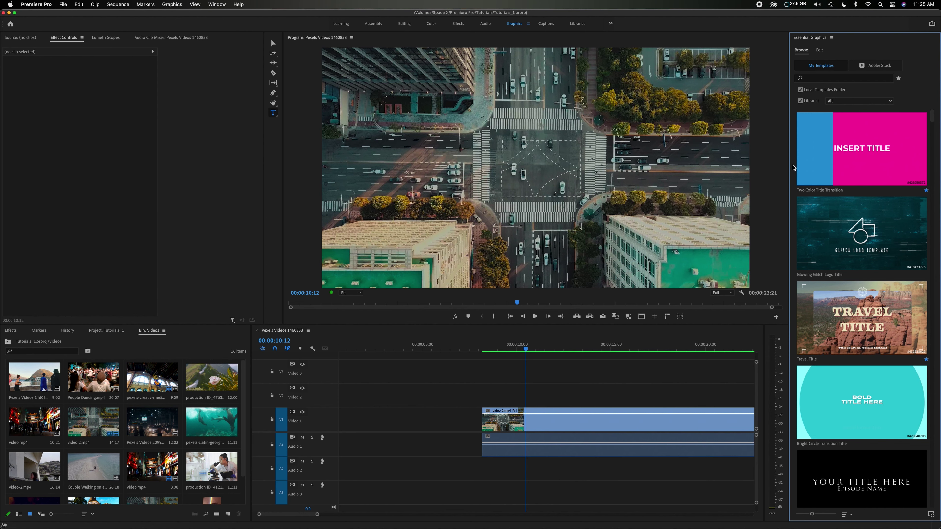
{"action": "mouse_move", "coordinate": [804, 165]}
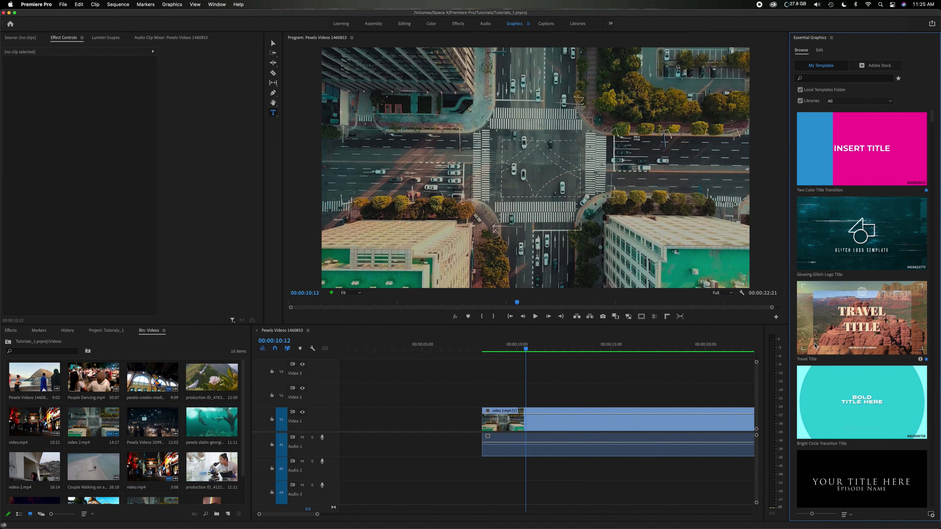
{"action": "scroll", "coordinate": [815, 345], "scroll_direction": "down", "scroll_amount": 5}
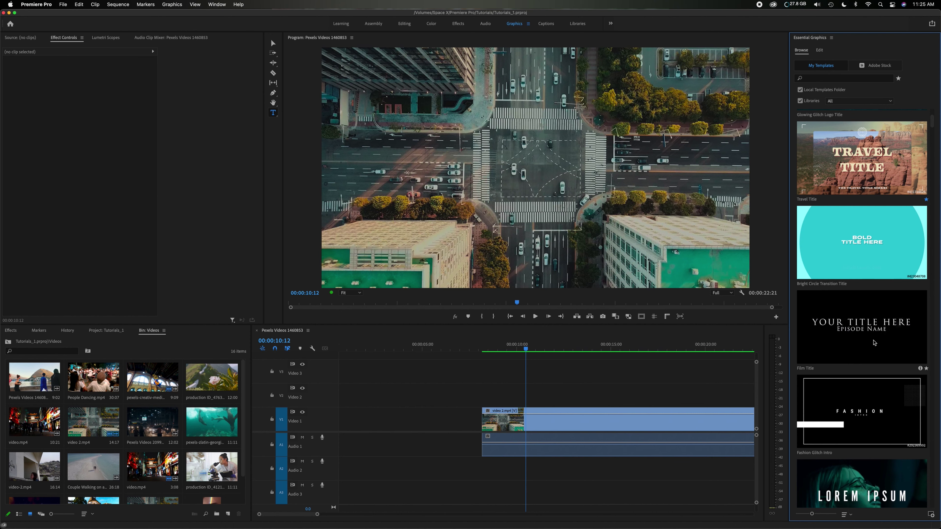
{"action": "scroll", "coordinate": [833, 408], "scroll_direction": "down", "scroll_amount": 15}
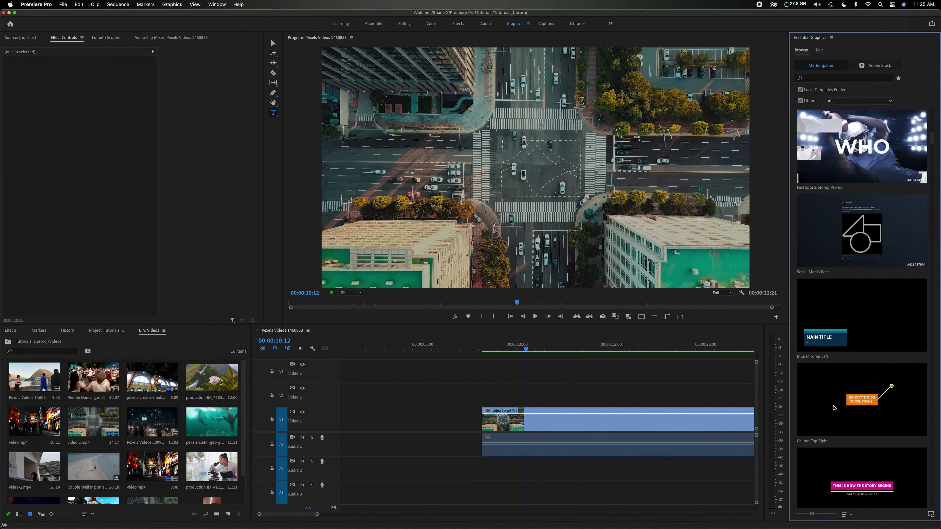
{"action": "scroll", "coordinate": [831, 350], "scroll_direction": "up", "scroll_amount": 7}
{"action": "scroll", "coordinate": [830, 350], "scroll_direction": "up", "scroll_amount": 5}
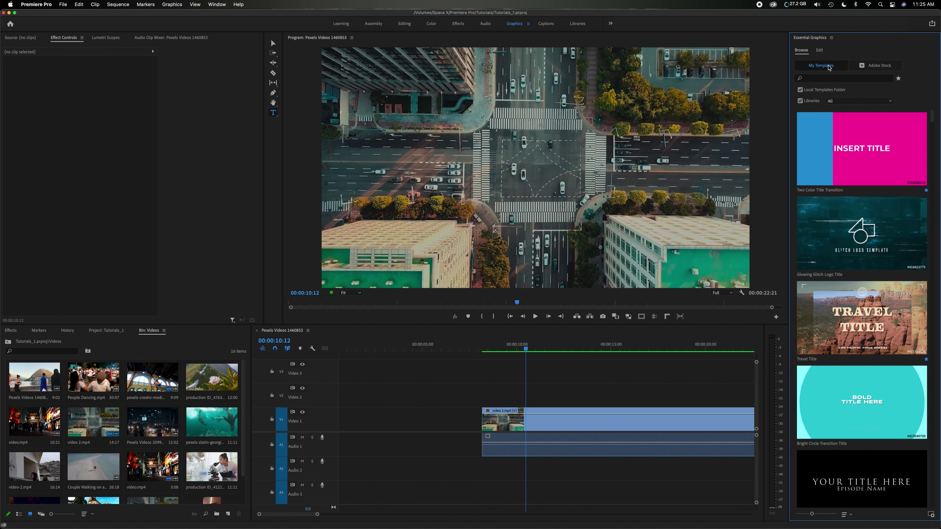
- Reduce the template thumbnails to two columns and look through the My Templates list again
{"action": "left_click_drag", "start_coordinate": [812, 515], "coordinate": [807, 516]}
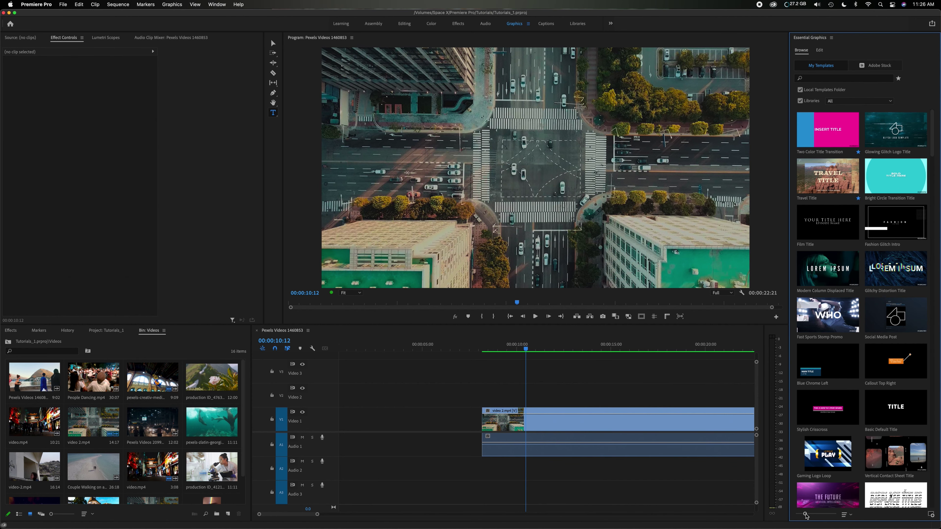
{"action": "scroll", "coordinate": [873, 398], "scroll_direction": "down", "scroll_amount": 15}
{"action": "scroll", "coordinate": [873, 399], "scroll_direction": "down", "scroll_amount": 15}
{"action": "scroll", "coordinate": [873, 398], "scroll_direction": "up", "scroll_amount": 20}
- Browse the Adobe Stock templates, comparing the Free and Premium filters, and finish with only the Free filter enabled
{"action": "left_click", "coordinate": [887, 67]}
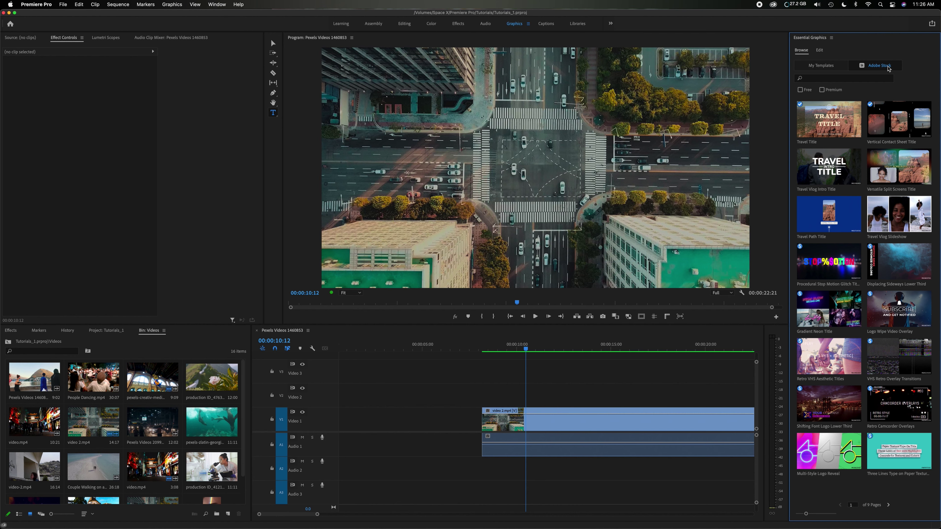
{"action": "left_click", "coordinate": [800, 90]}
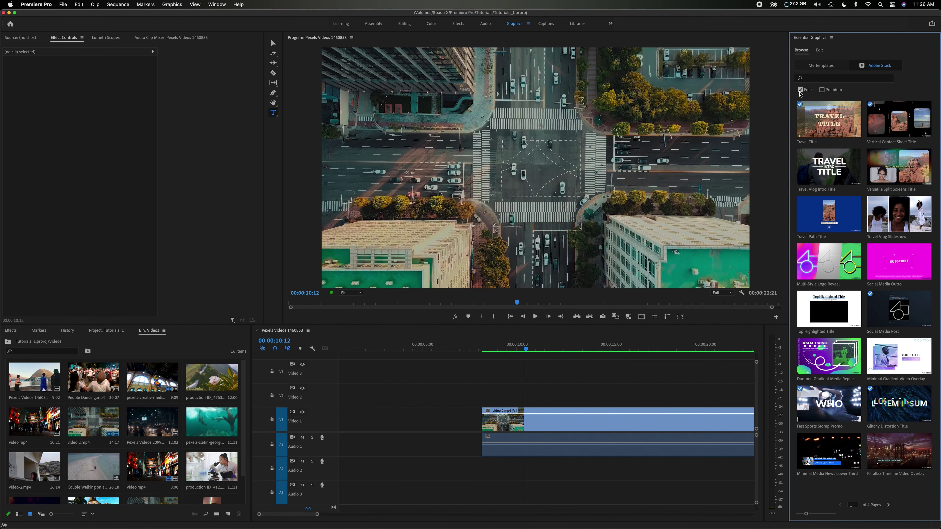
{"action": "left_click", "coordinate": [822, 91]}
{"action": "left_click", "coordinate": [801, 91]}
{"action": "left_click", "coordinate": [825, 91]}
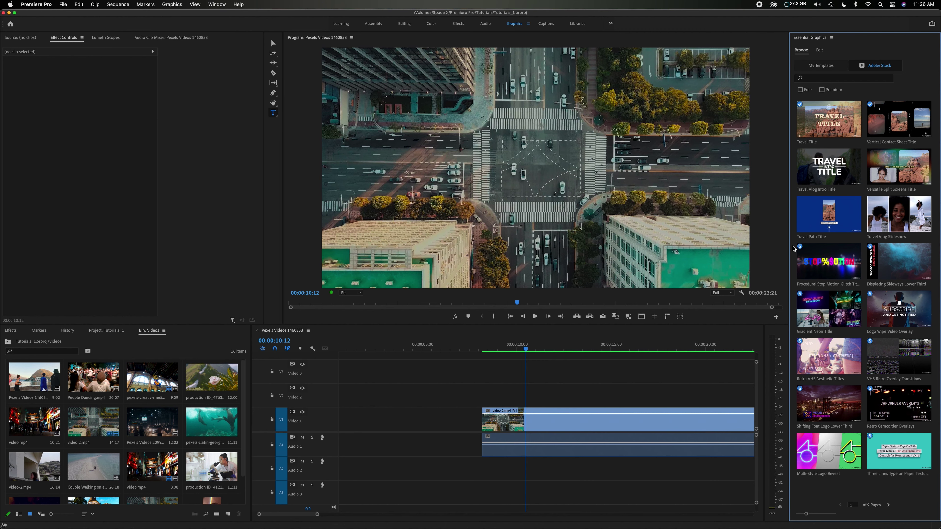
{"action": "mouse_move", "coordinate": [816, 282]}
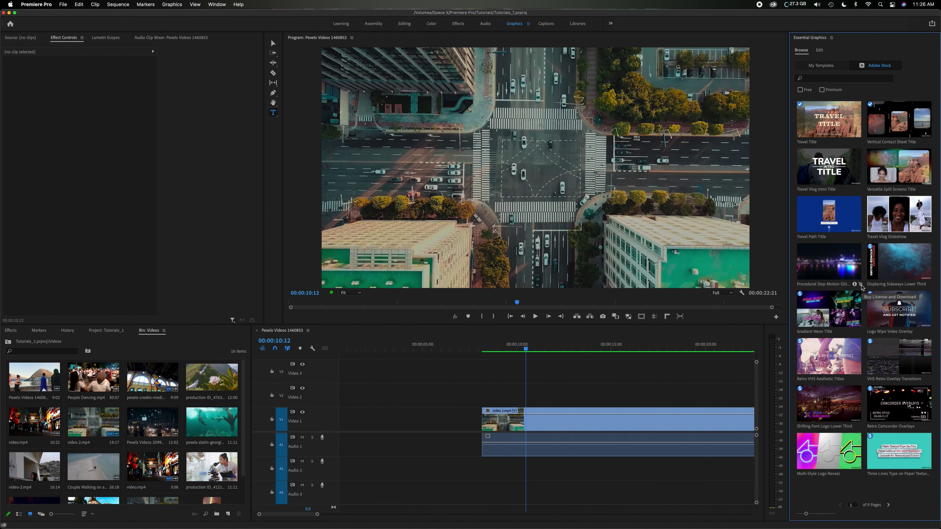
{"action": "left_click", "coordinate": [801, 90]}
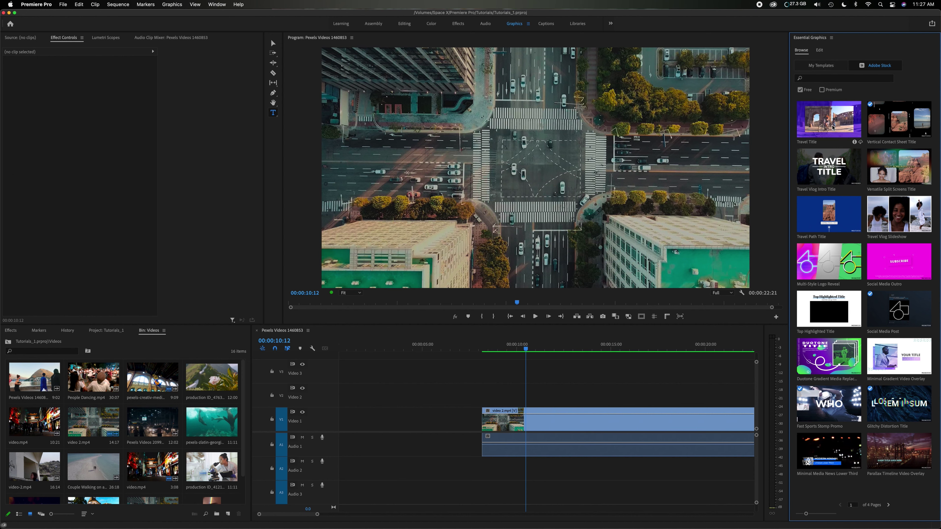
- Return to My Templates, view only the favorite templates, and show the full list again
{"action": "left_click", "coordinate": [842, 69]}
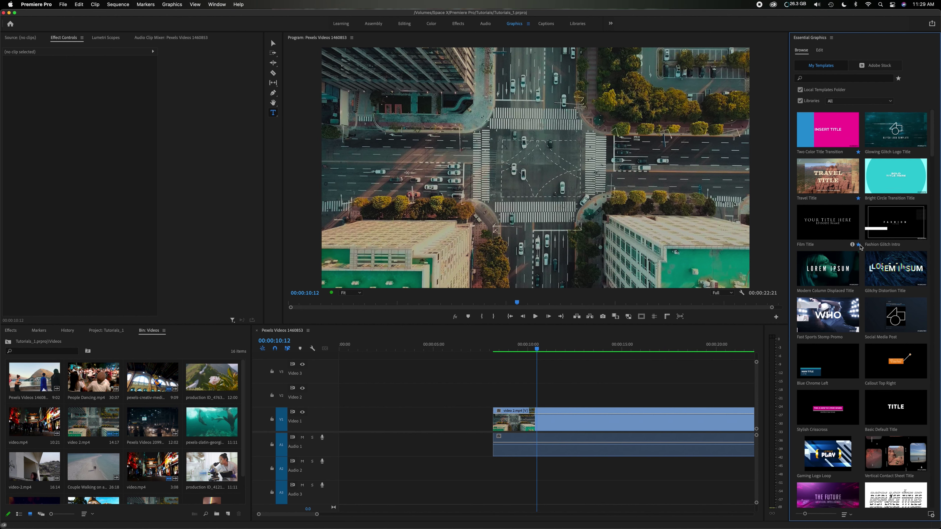
{"action": "left_click", "coordinate": [898, 80]}
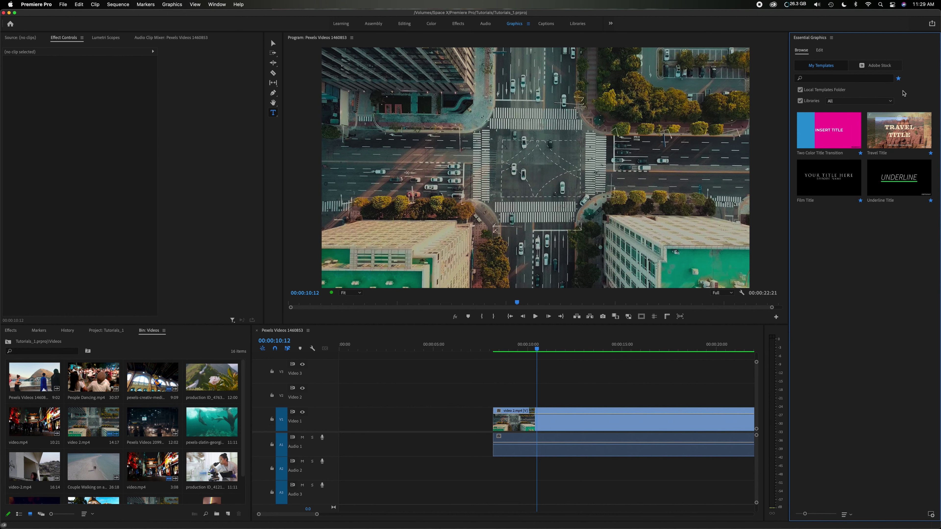
{"action": "left_click", "coordinate": [899, 78]}
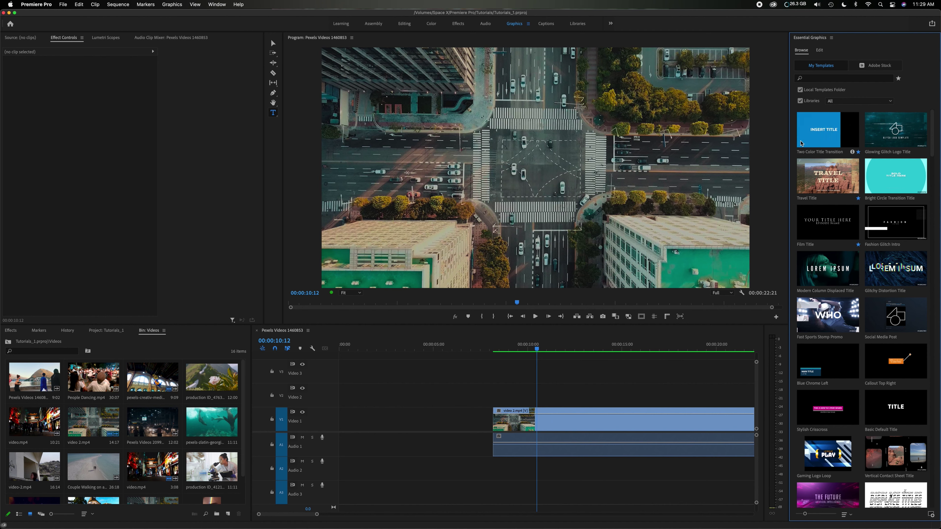
- Add the Two Color Title Transition template at the start of Video 2, preview its animation and park the playhead at 00:00:01:19
{"action": "left_click", "coordinate": [851, 141]}
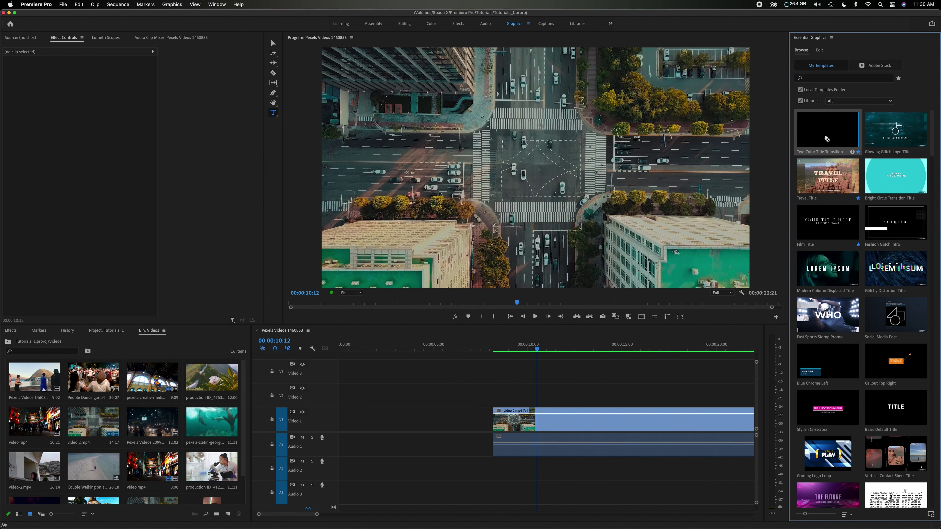
{"action": "left_click_drag", "start_coordinate": [444, 311], "coordinate": [334, 399]}
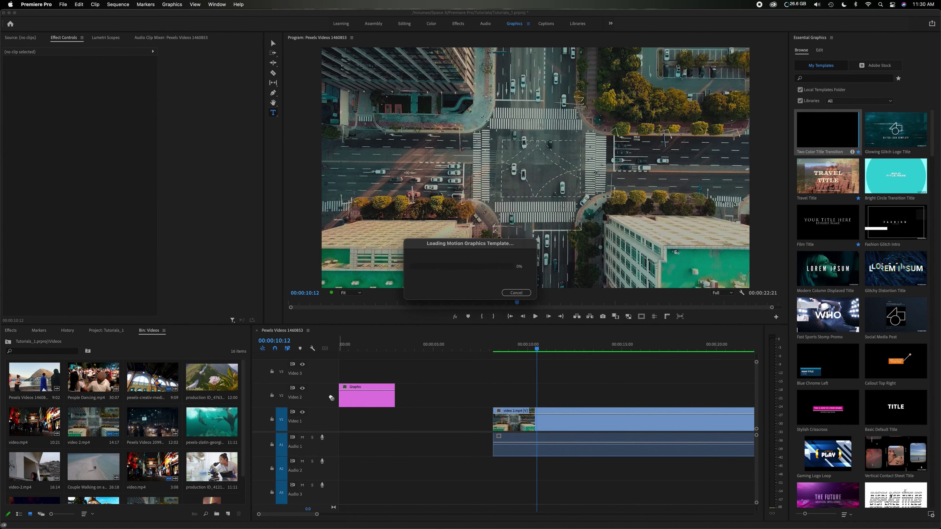
{"action": "left_click_drag", "start_coordinate": [365, 350], "coordinate": [347, 349]}
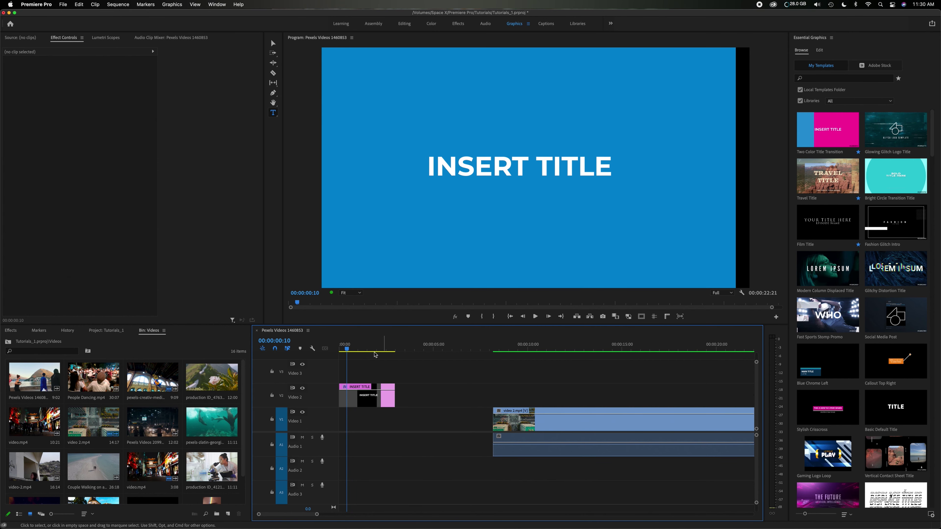
{"action": "left_click_drag", "start_coordinate": [349, 350], "coordinate": [335, 352]}
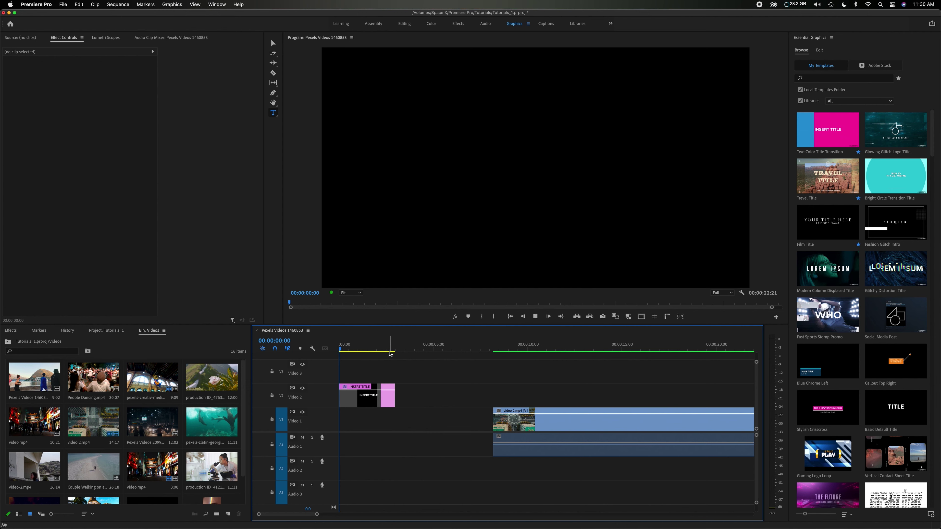
{"action": "key", "text": "space"}
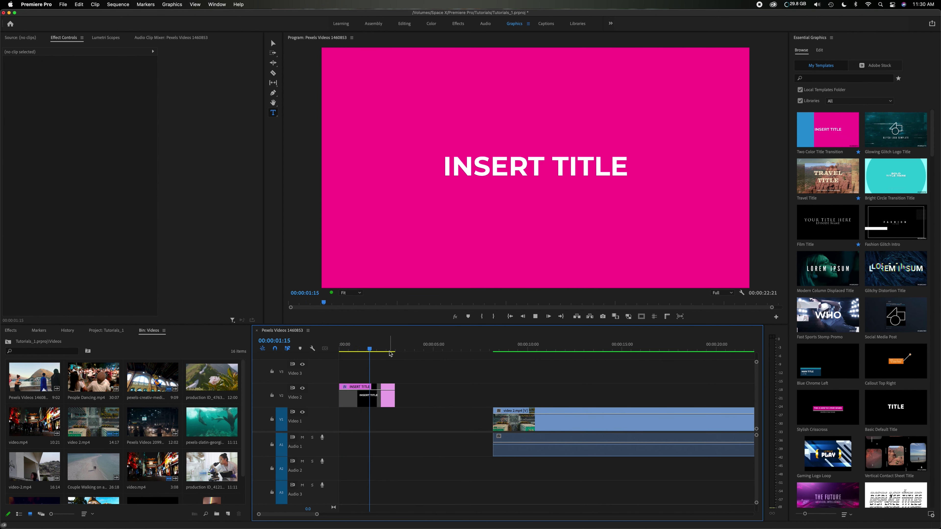
{"action": "key", "text": "space"}
{"action": "left_click_drag", "start_coordinate": [390, 353], "coordinate": [374, 352]}
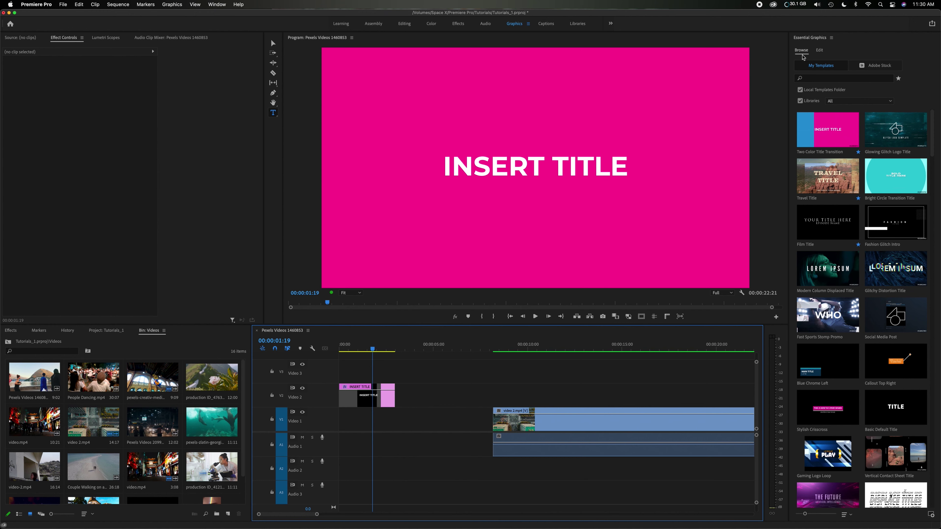
- Select the title graphic on Video 2 and open its layers and properties for editing in Essential Graphics
{"action": "left_click", "coordinate": [819, 51]}
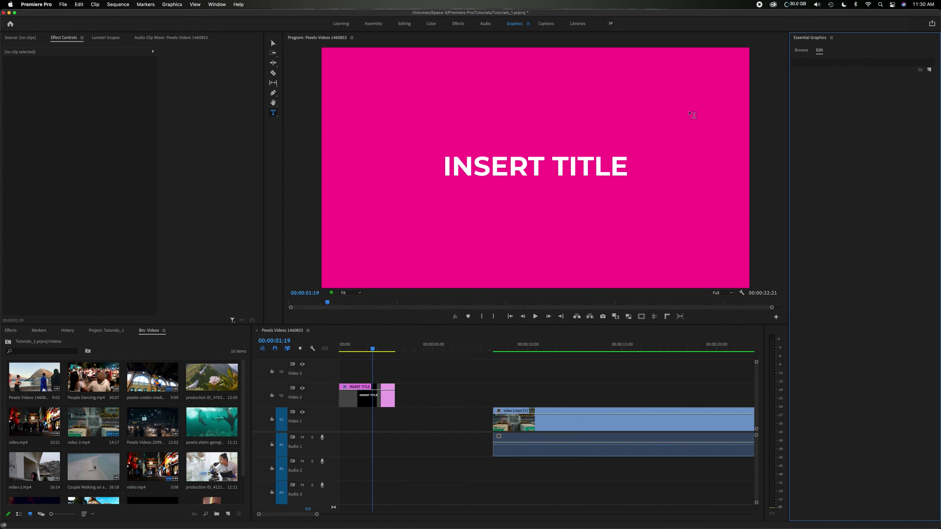
{"action": "left_click", "coordinate": [384, 400]}
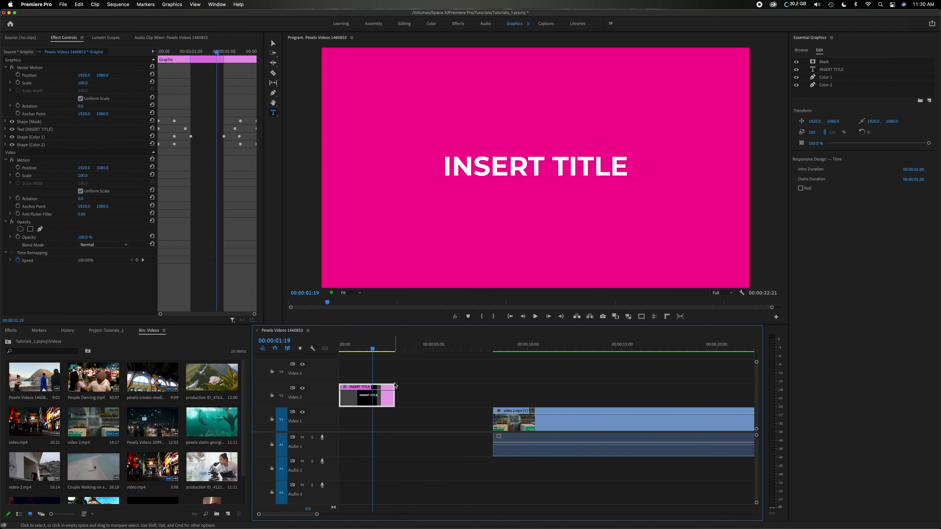
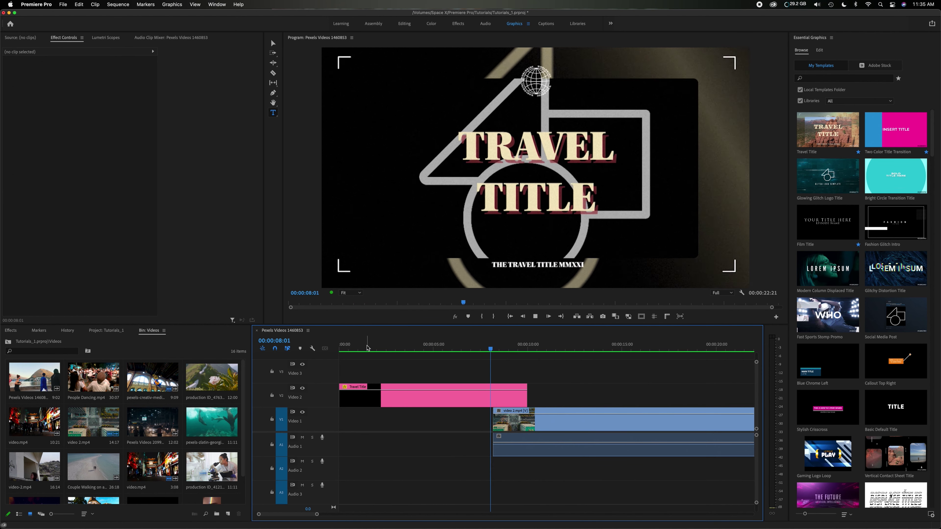
- Set the playhead to 00:00:00:21 and open the Travel Title clip's template controls for editing
{"action": "left_click", "coordinate": [386, 349]}
{"action": "left_click_drag", "start_coordinate": [386, 349], "coordinate": [355, 349]}
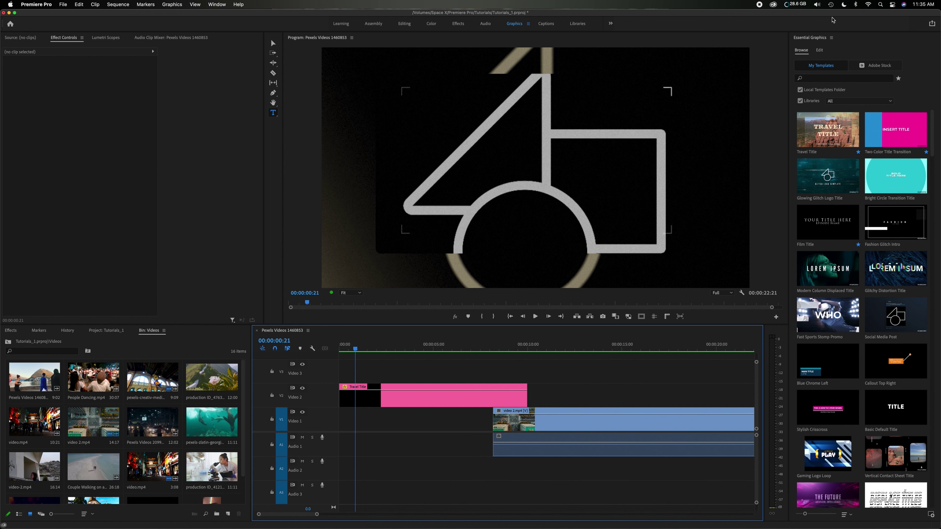
{"action": "left_click", "coordinate": [852, 47]}
{"action": "left_click", "coordinate": [821, 51]}
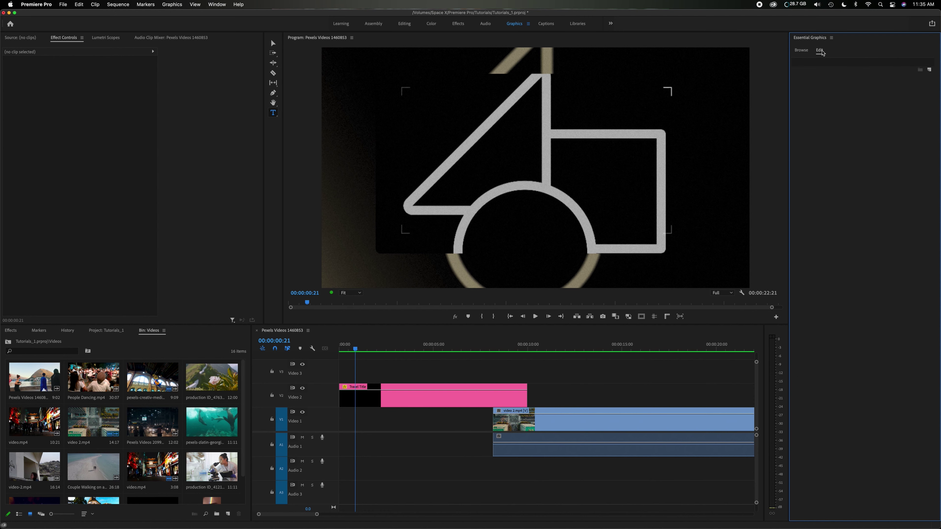
{"action": "left_click", "coordinate": [422, 402]}
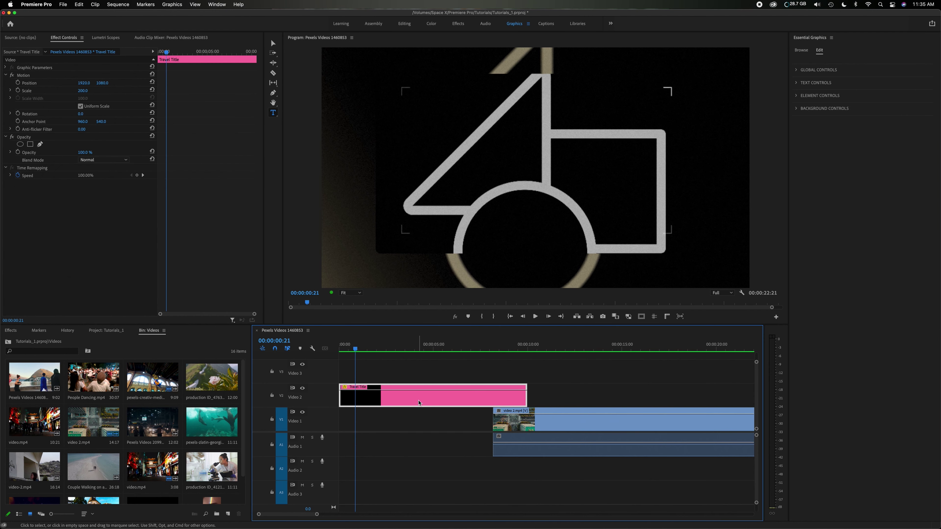
{"action": "left_click", "coordinate": [822, 53]}
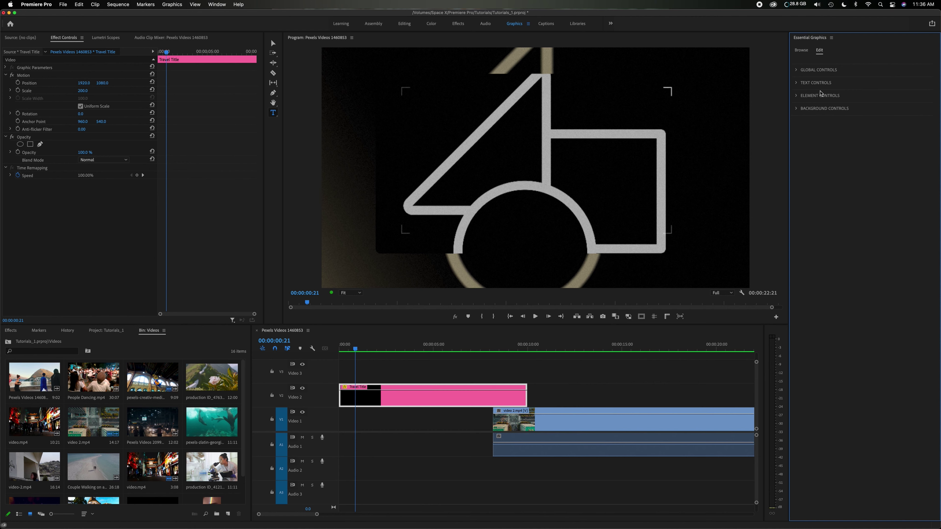
- Try a global X position of 1513 and a global size of 51 on the Travel Title, undoing each change
{"action": "left_click", "coordinate": [797, 72]}
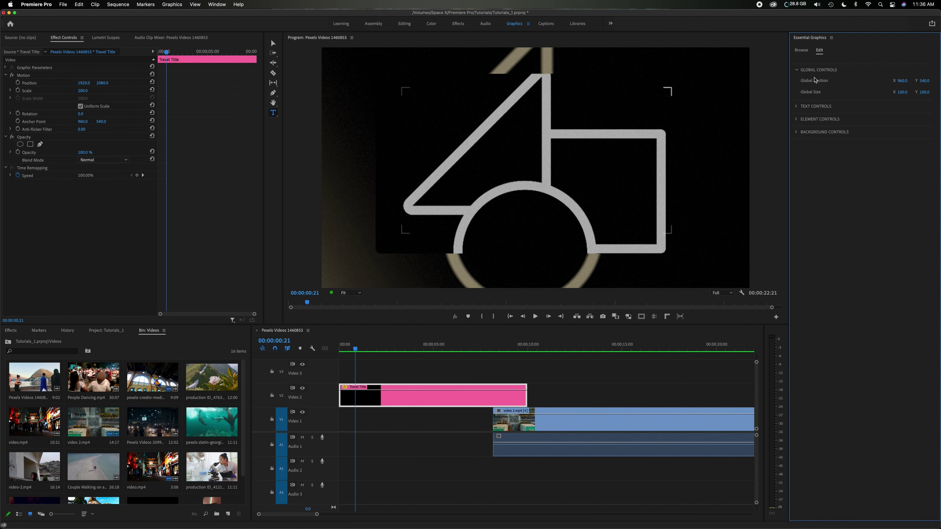
{"action": "left_click_drag", "start_coordinate": [902, 82], "coordinate": [933, 82]}
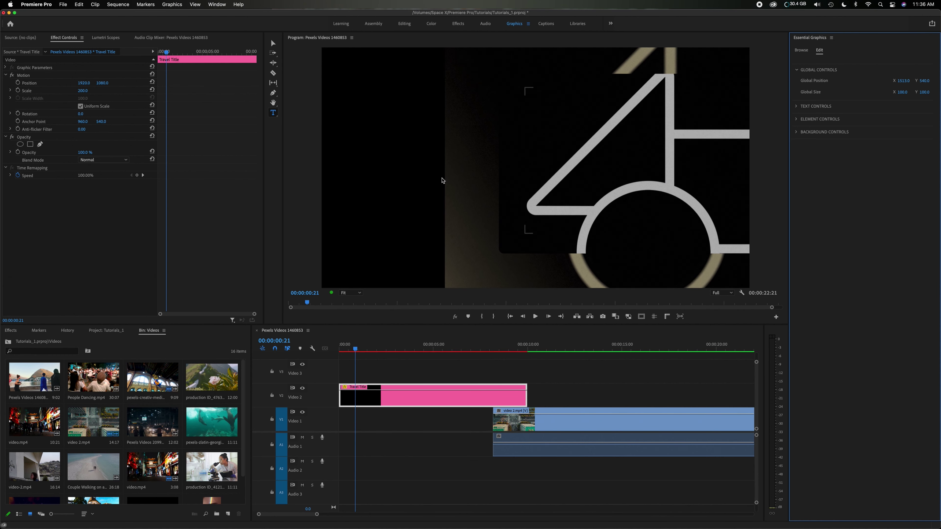
{"action": "key", "text": "super+z"}
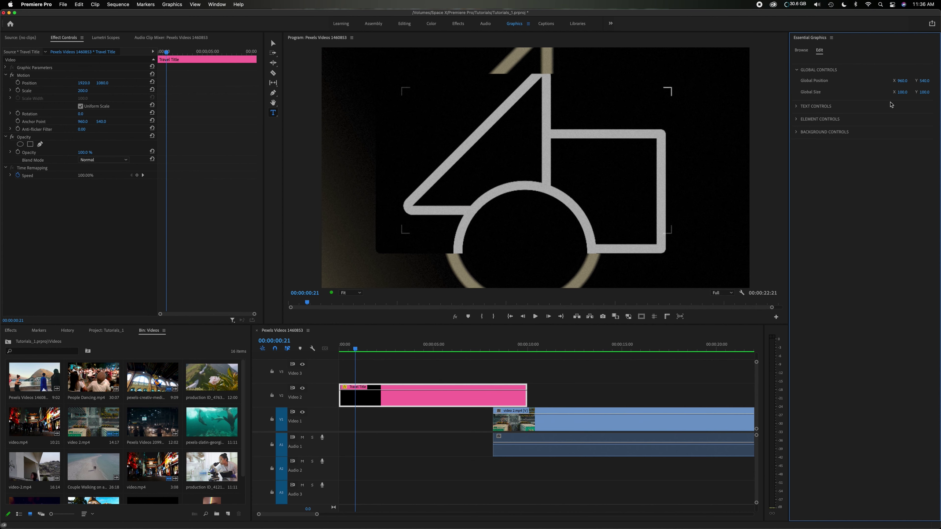
{"action": "left_click_drag", "start_coordinate": [902, 92], "coordinate": [884, 92]}
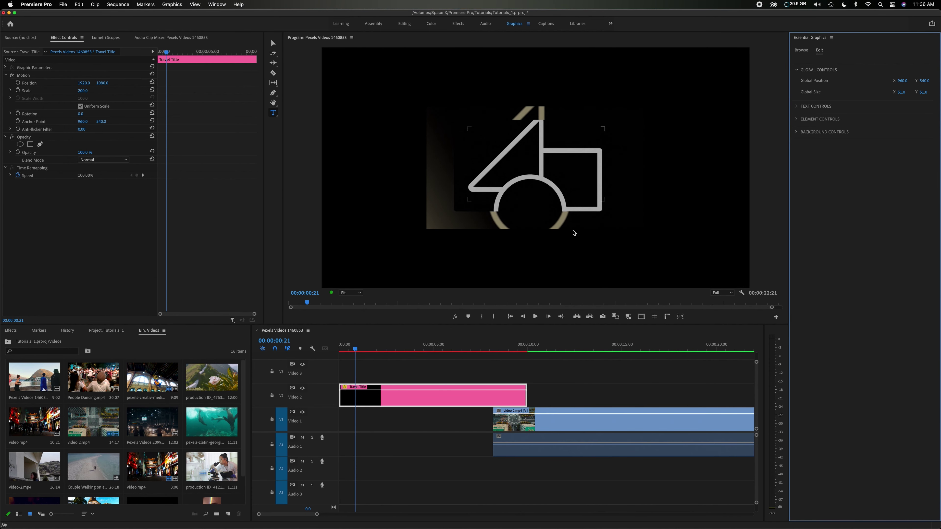
{"action": "key", "text": "super+z"}
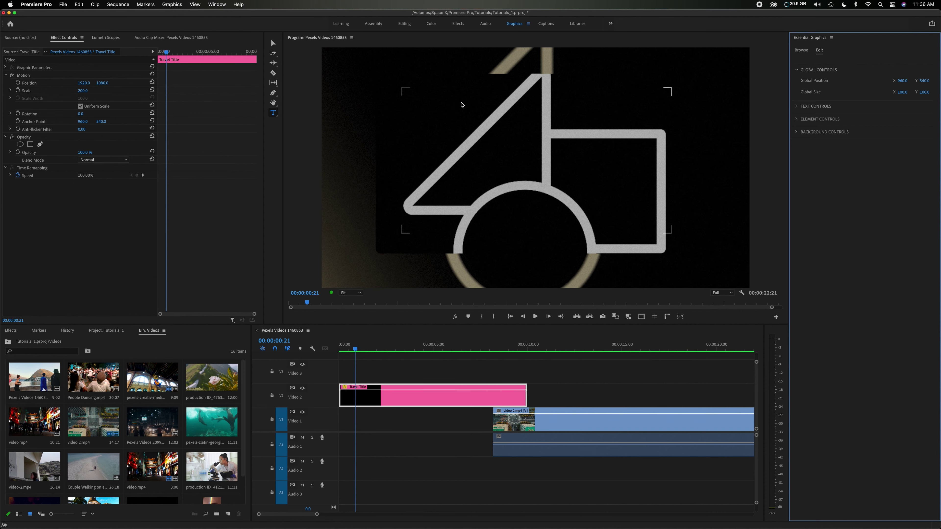
- Move the playhead to 00:00:03:00 and change the Travel Title's main title text to "Future Mars army"
{"action": "left_click", "coordinate": [798, 70]}
{"action": "left_click", "coordinate": [798, 83]}
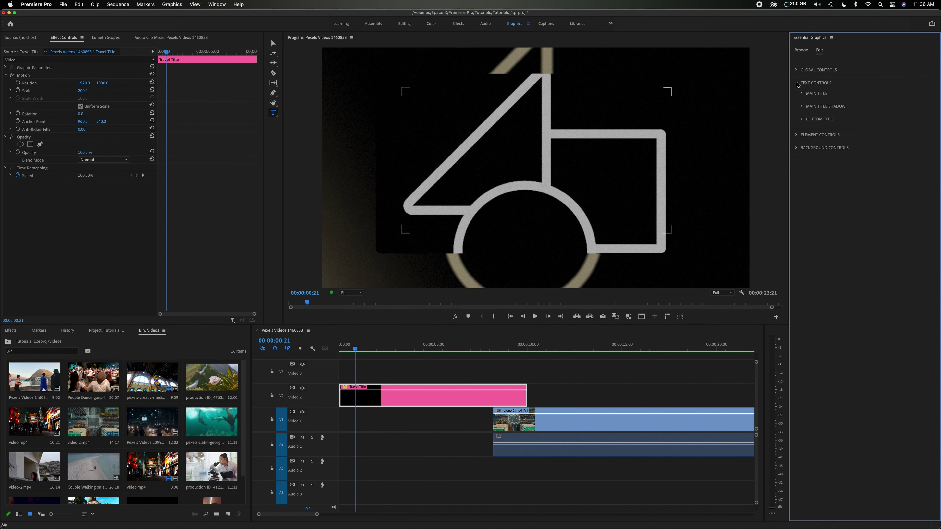
{"action": "left_click_drag", "start_coordinate": [355, 349], "coordinate": [395, 349]}
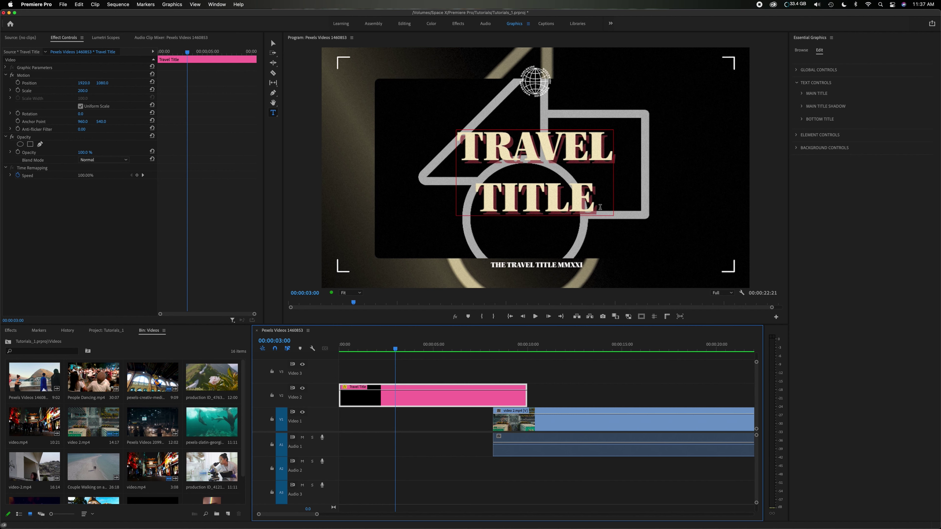
{"action": "left_click", "coordinate": [803, 95]}
{"action": "left_click", "coordinate": [831, 117]}
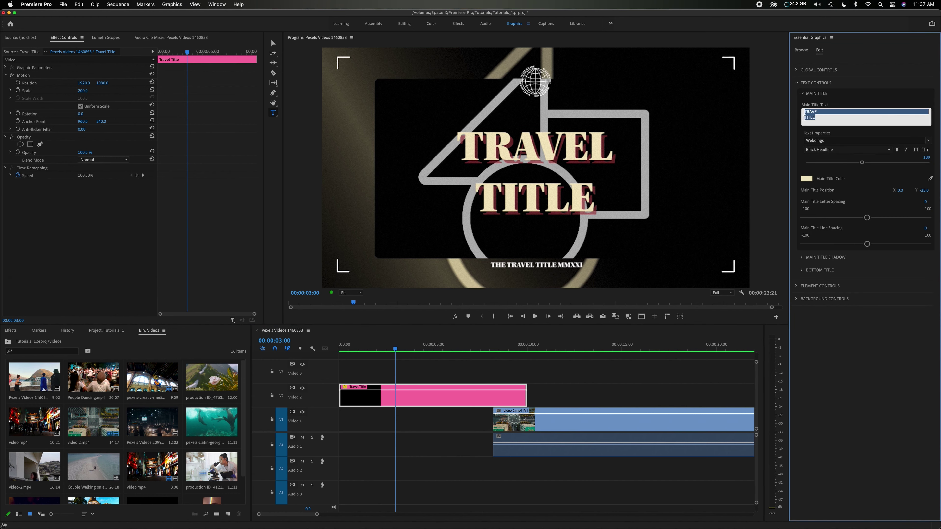
{"action": "type", "text": "Future Mars army"}
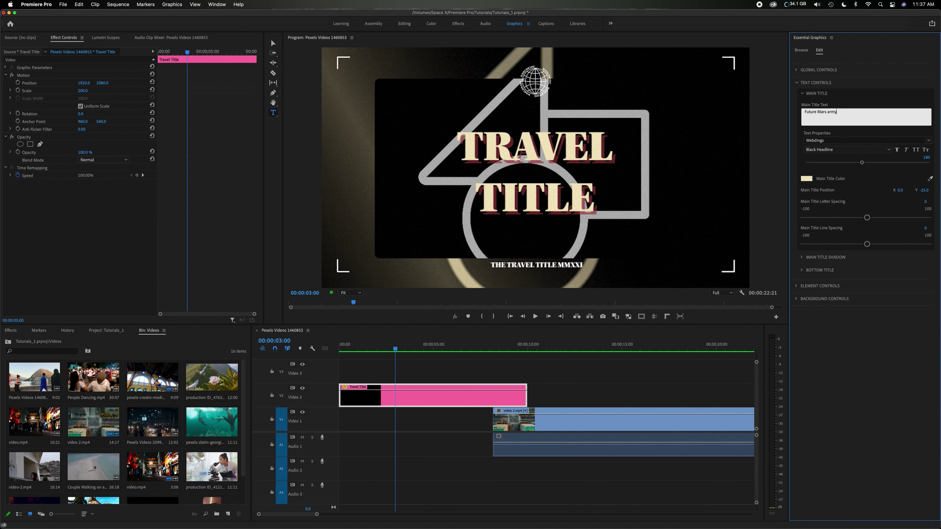
{"action": "left_click", "coordinate": [929, 141]}
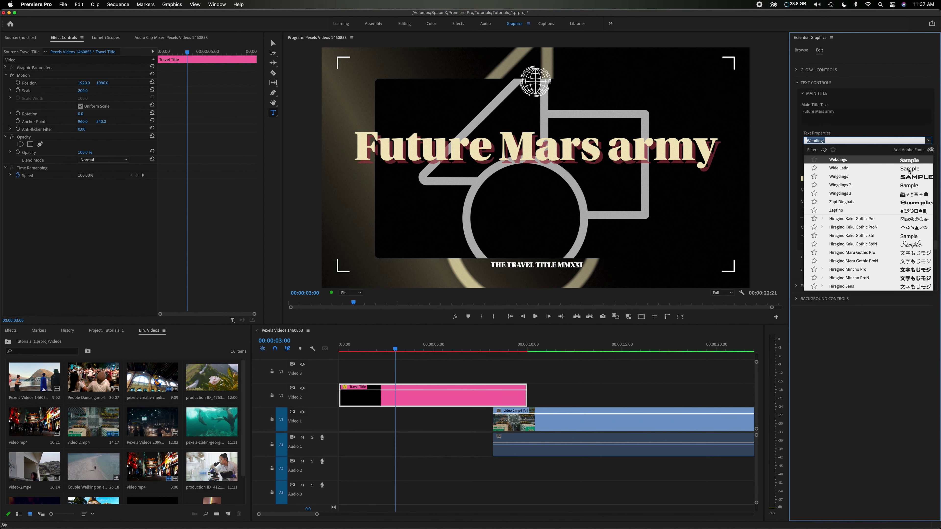
{"action": "left_click", "coordinate": [904, 130]}
- Colour the main title gold (DEB821) and tighten its letter spacing to -11
{"action": "left_click", "coordinate": [806, 179]}
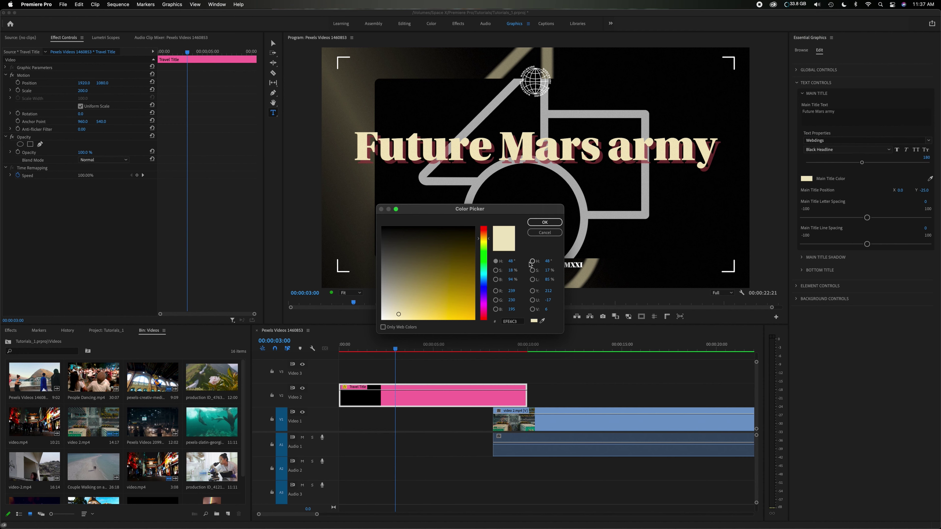
{"action": "left_click_drag", "start_coordinate": [459, 271], "coordinate": [461, 307]}
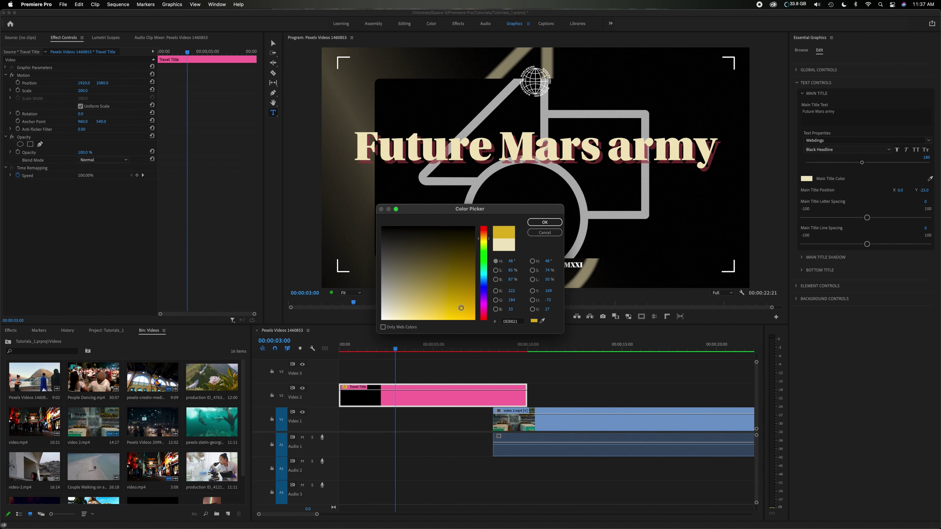
{"action": "left_click", "coordinate": [543, 222]}
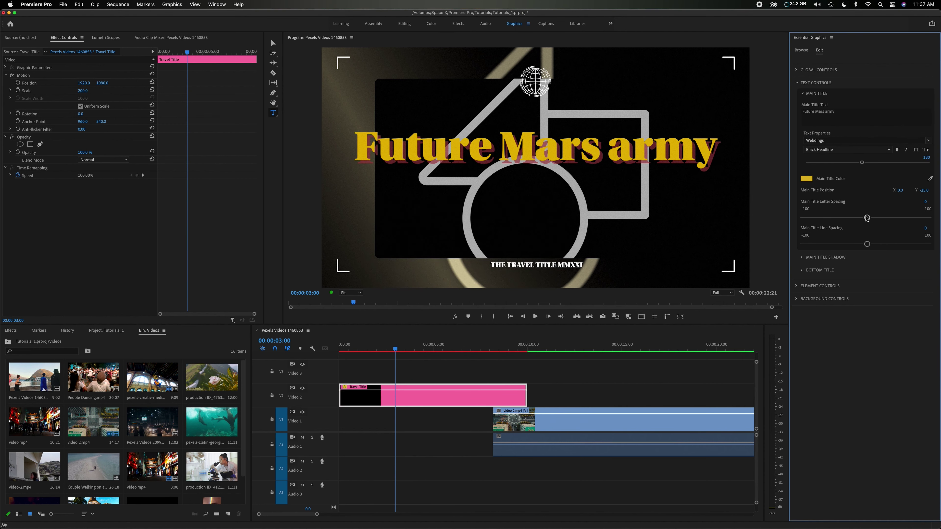
{"action": "mouse_move", "coordinate": [868, 219]}
{"action": "left_mouse_down"}
{"action": "mouse_move", "coordinate": [854, 219]}
{"action": "mouse_move", "coordinate": [885, 219]}
{"action": "mouse_move", "coordinate": [859, 219]}
{"action": "left_mouse_up"}
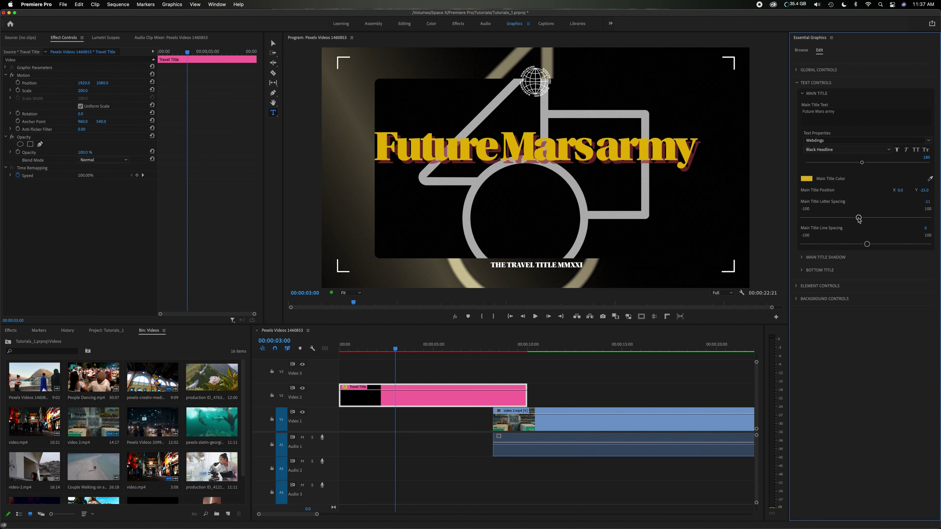
- Set the main title shadow to light red (D88989) and its opacity to 38
{"action": "left_click", "coordinate": [803, 93]}
{"action": "left_click", "coordinate": [802, 107]}
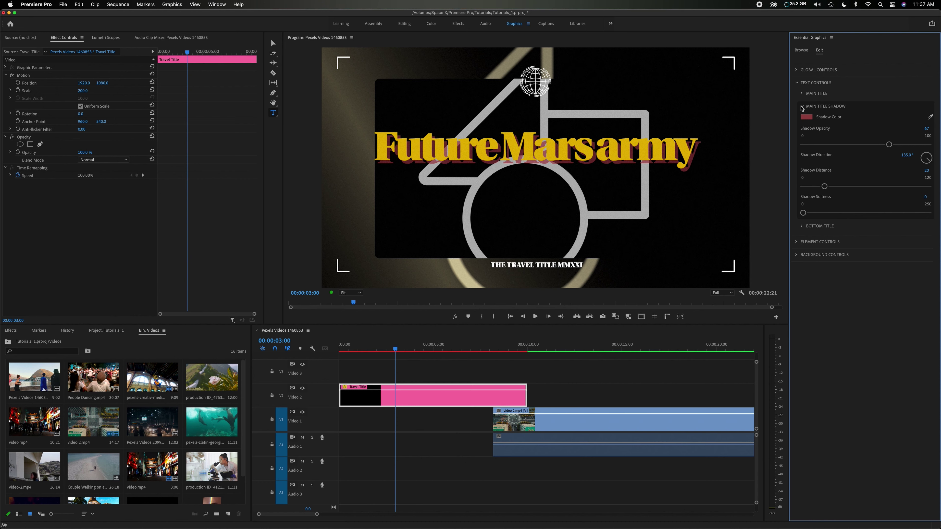
{"action": "left_click", "coordinate": [806, 117]}
{"action": "left_click_drag", "start_coordinate": [452, 286], "coordinate": [416, 305]}
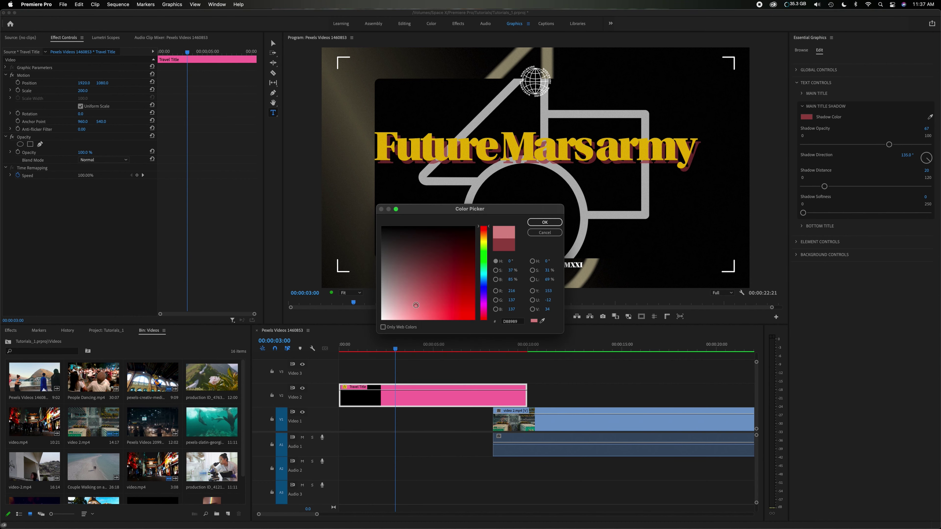
{"action": "left_click", "coordinate": [538, 223]}
{"action": "left_click_drag", "start_coordinate": [890, 144], "coordinate": [850, 145]}
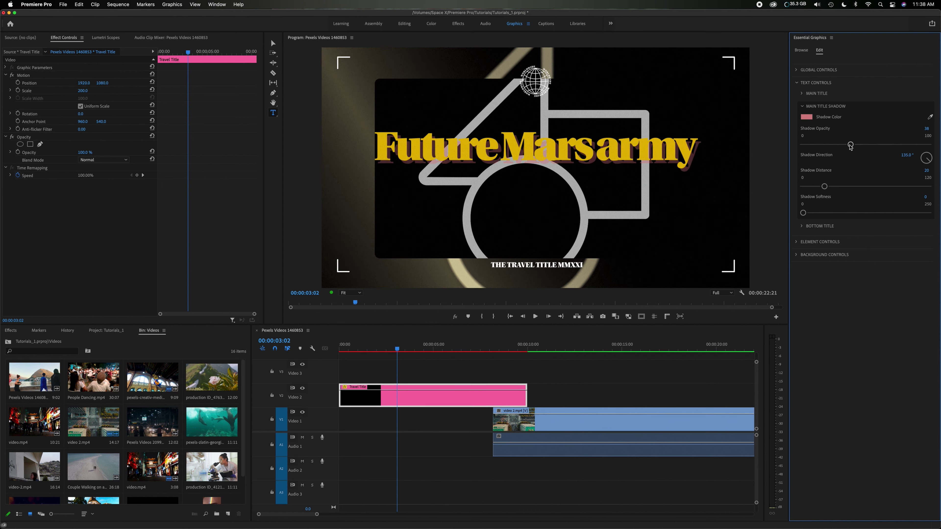
- Set the main title shadow's distance to 75 and its softness to 89
{"action": "left_click_drag", "start_coordinate": [825, 187], "coordinate": [881, 188]}
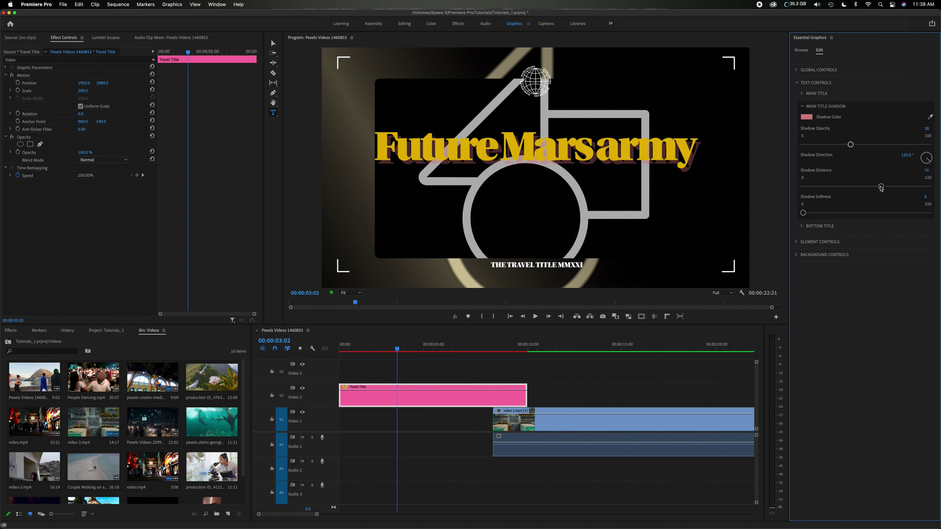
{"action": "left_click_drag", "start_coordinate": [803, 213], "coordinate": [848, 213]}
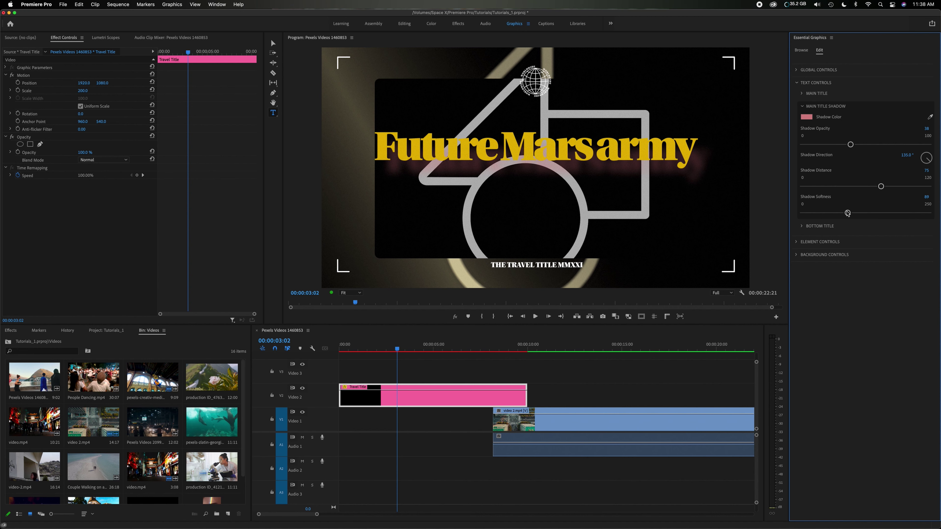
{"action": "left_click", "coordinate": [804, 107]}
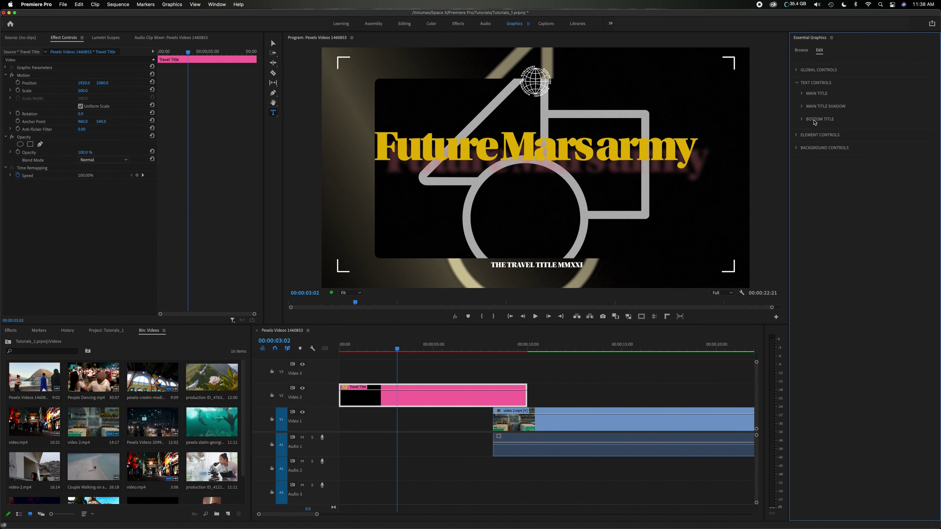
- Replace the bottom title text with "Travel vlog #1", keeping its current font
{"action": "left_click", "coordinate": [802, 119]}
{"action": "left_click", "coordinate": [859, 140]}
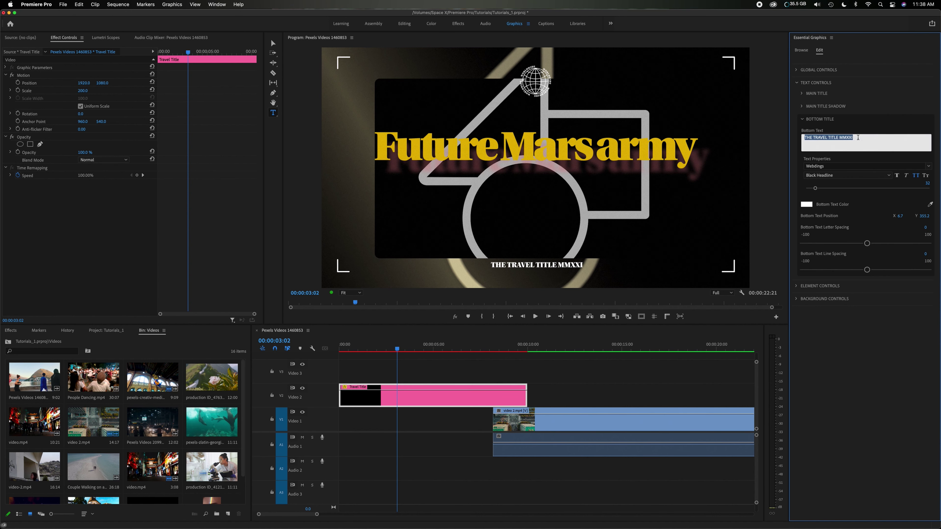
{"action": "key", "text": "BackSpace"}
{"action": "type", "text": "Travel vlog #1"}
{"action": "left_click", "coordinate": [929, 166]}
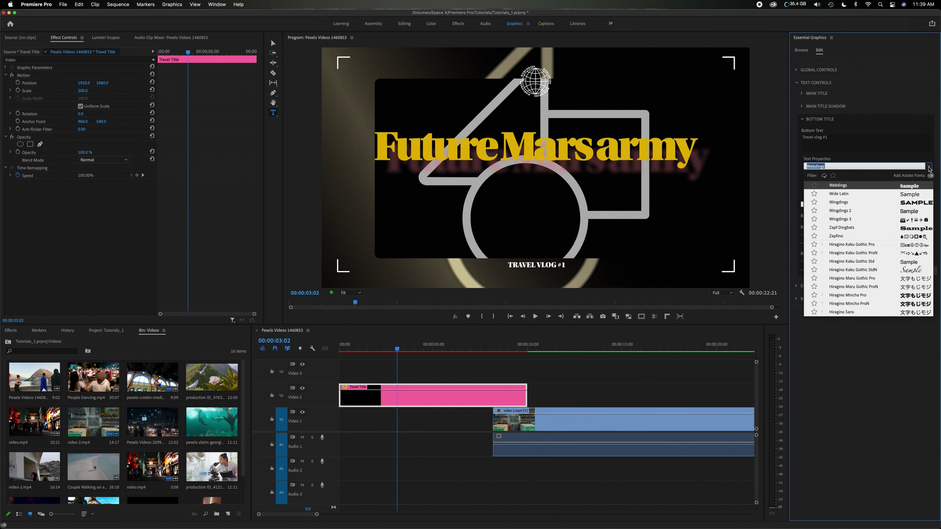
{"action": "left_click", "coordinate": [894, 341]}
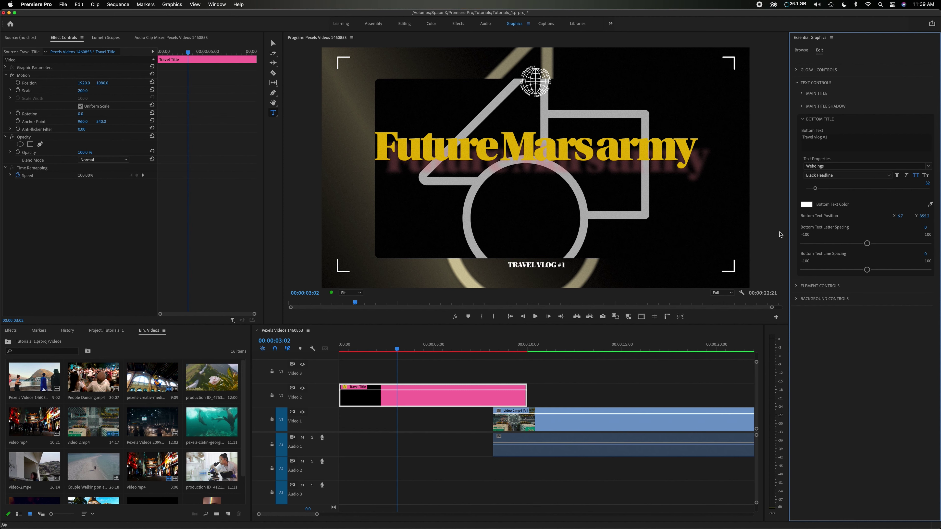
- Colour the bottom title red (CA1313) and widen its letter spacing
{"action": "left_click", "coordinate": [806, 204]}
{"action": "left_click", "coordinate": [466, 301]}
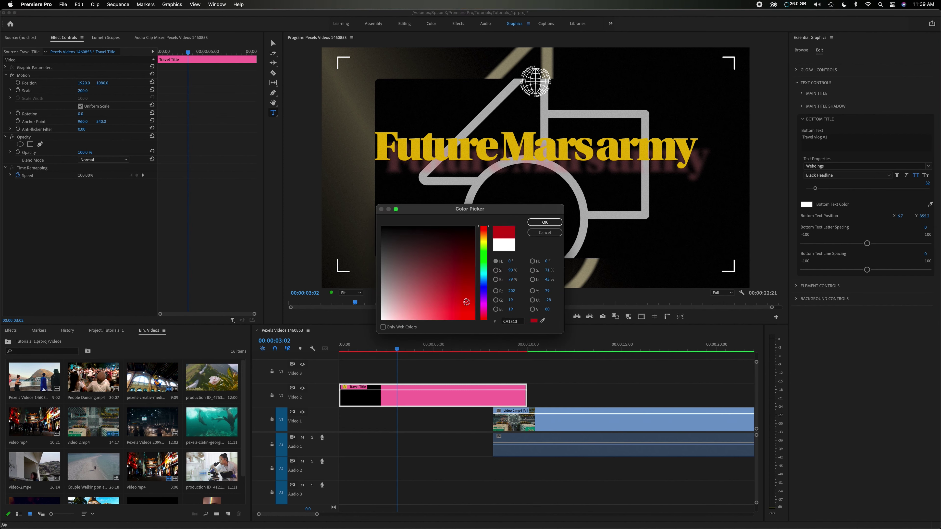
{"action": "left_click", "coordinate": [553, 222]}
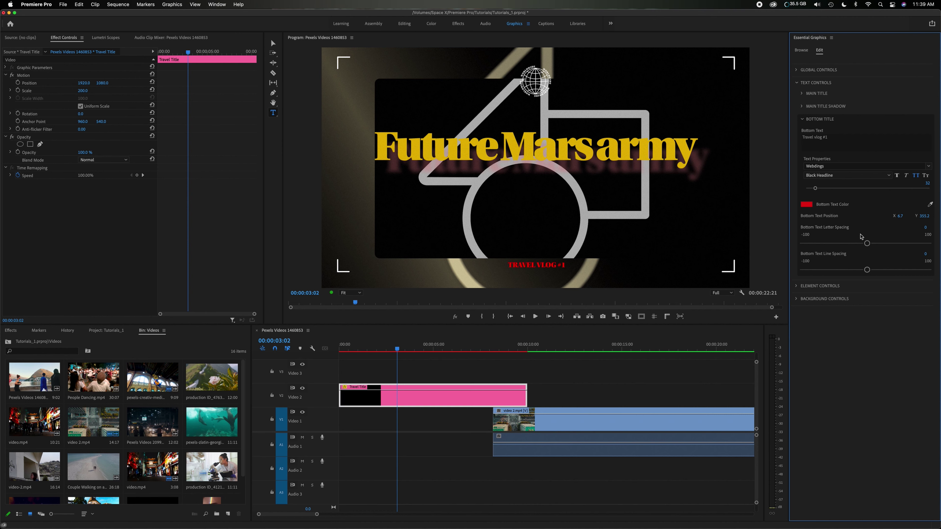
{"action": "left_click_drag", "start_coordinate": [868, 243], "coordinate": [888, 243]}
{"action": "left_click", "coordinate": [802, 119]}
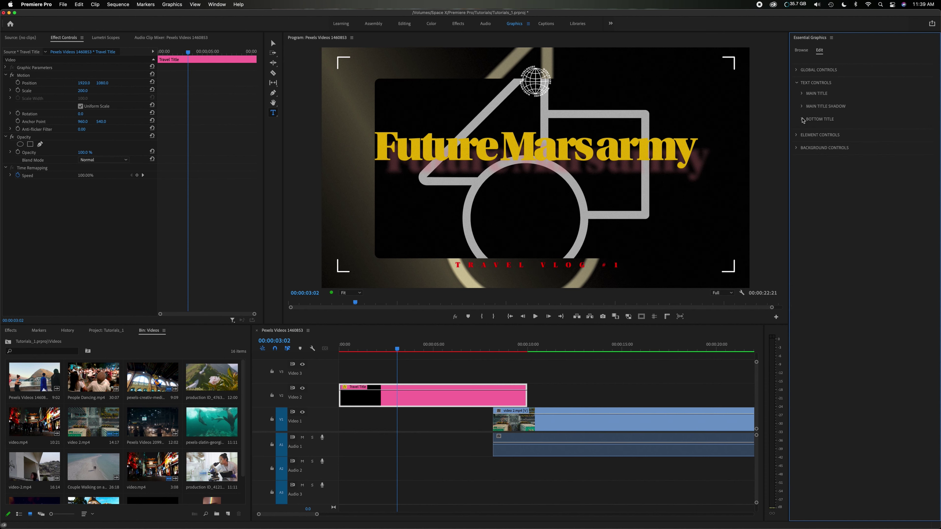
{"action": "left_click", "coordinate": [798, 82]}
- Advance the playhead to 00:00:03:04 and set the Corners Size in the element controls to 100
{"action": "key", "text": "Right"}
{"action": "key", "text": "Right"}
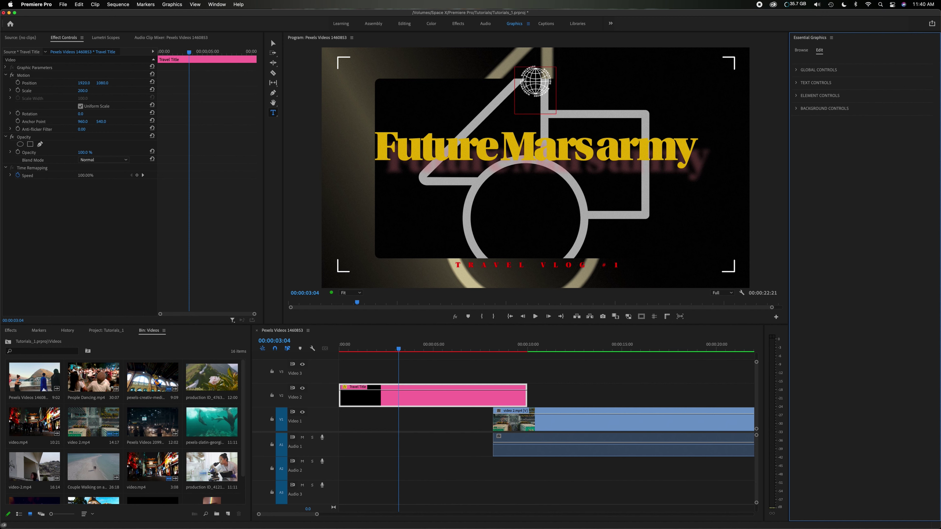
{"action": "left_click", "coordinate": [797, 95]}
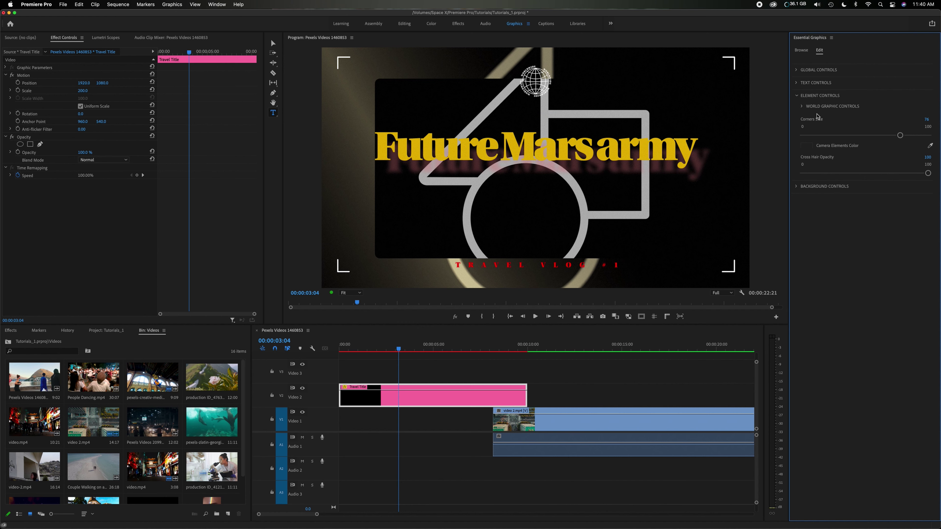
{"action": "left_click_drag", "start_coordinate": [900, 136], "coordinate": [940, 135]}
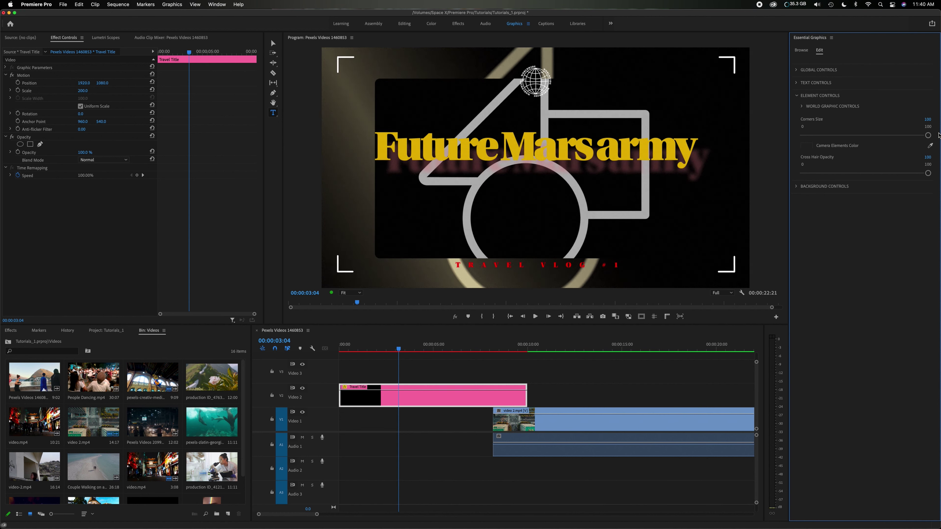
- Change the Camera Elements Color to purple (6457A3)
{"action": "left_click", "coordinate": [806, 146]}
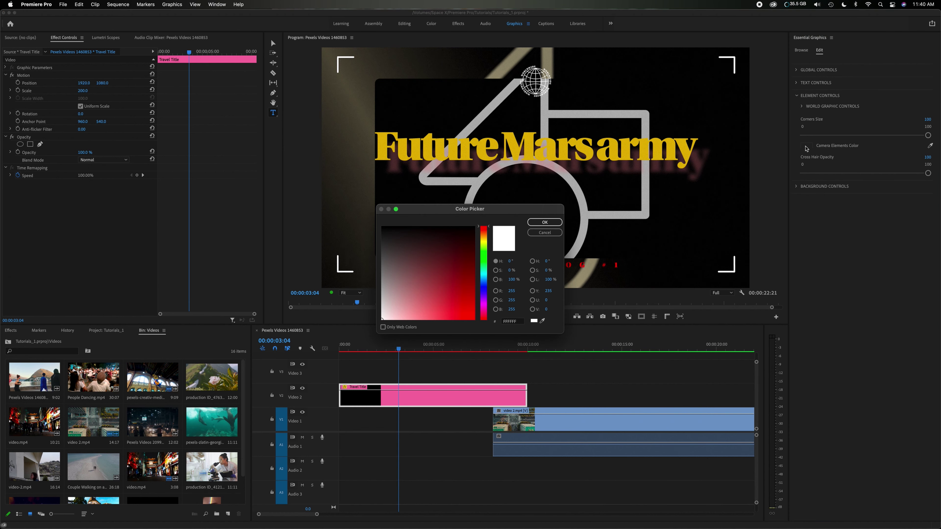
{"action": "left_click_drag", "start_coordinate": [448, 254], "coordinate": [425, 287]}
{"action": "left_click_drag", "start_coordinate": [482, 286], "coordinate": [483, 253]}
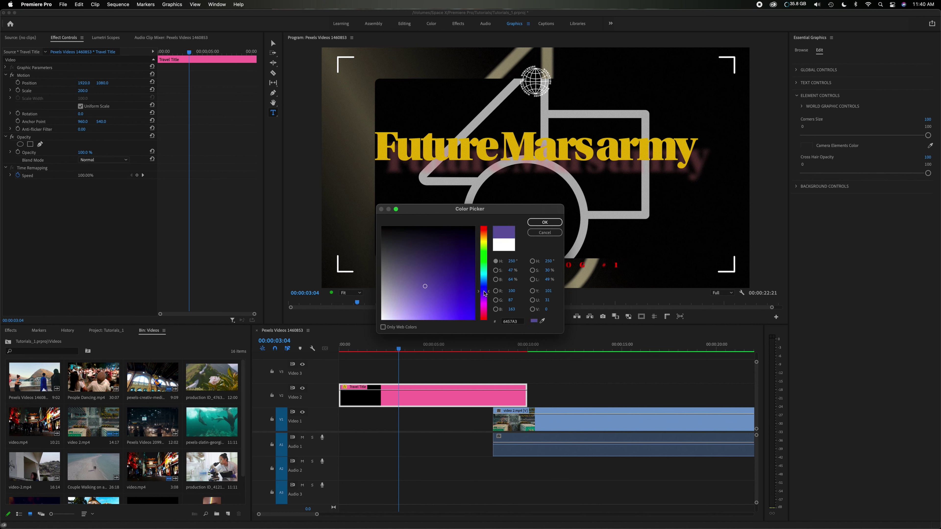
{"action": "left_click", "coordinate": [550, 224]}
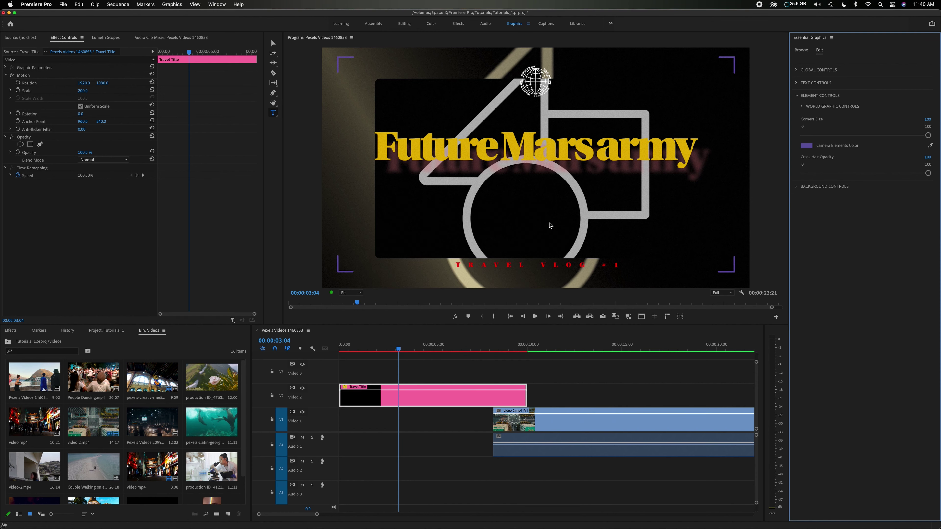
{"action": "left_click", "coordinate": [797, 96]}
- Set the background's Amount of Noise to 75 and Matte Roundness to 95
{"action": "left_click", "coordinate": [797, 108]}
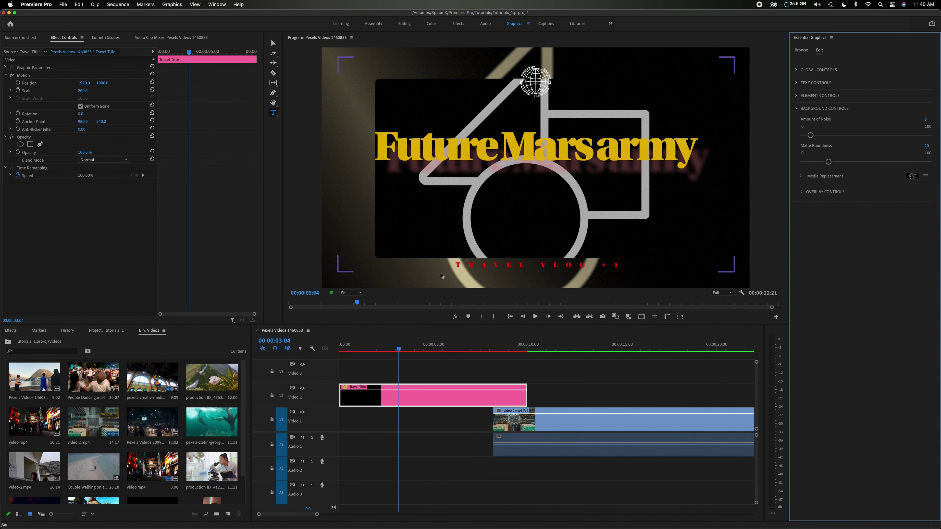
{"action": "left_click_drag", "start_coordinate": [837, 136], "coordinate": [896, 136]}
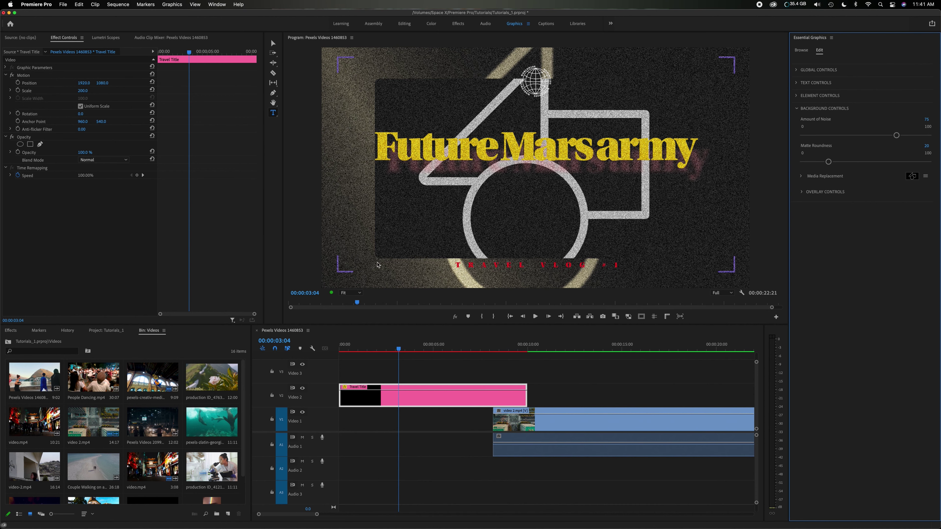
{"action": "left_click_drag", "start_coordinate": [829, 161], "coordinate": [923, 163]}
- Replace the template's background media with the aerial intersection clip video 2.mp4 from the Videos bin
{"action": "left_click", "coordinate": [803, 178]}
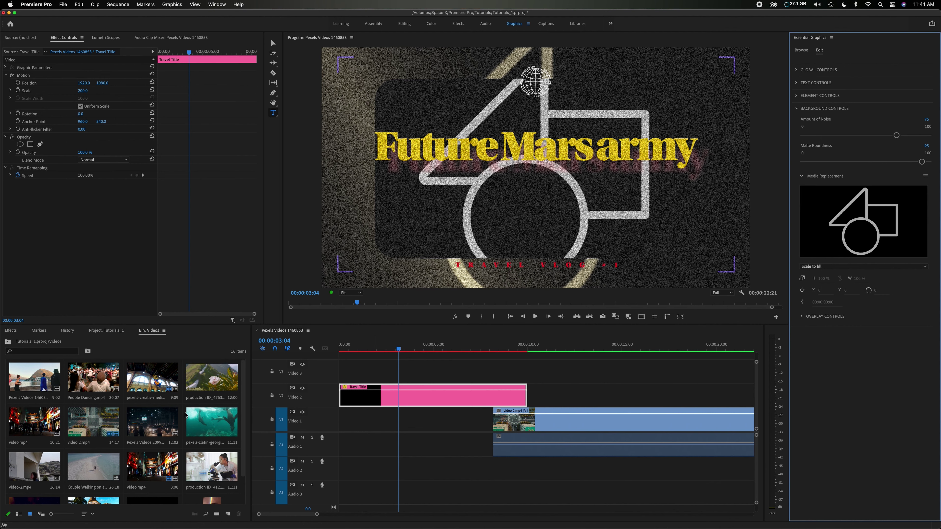
{"action": "scroll", "coordinate": [83, 441], "scroll_direction": "down", "scroll_amount": 2}
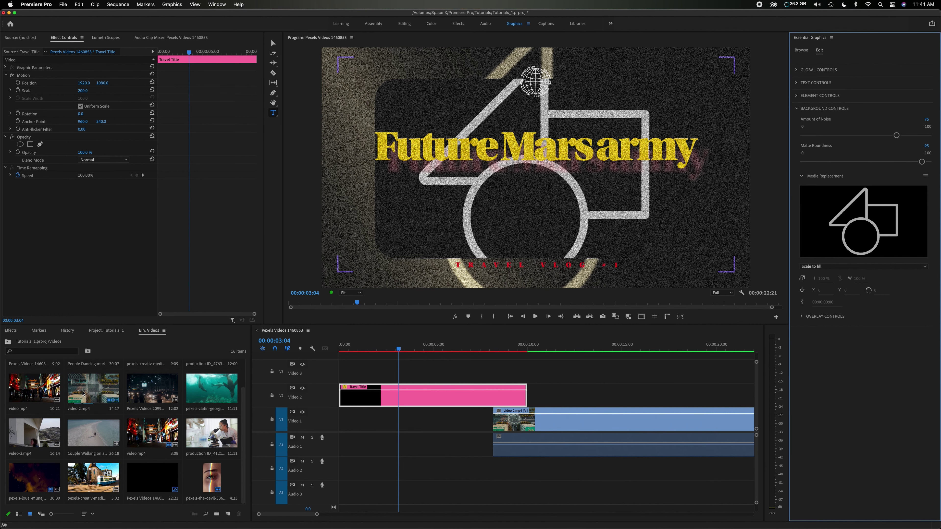
{"action": "scroll", "coordinate": [83, 434], "scroll_direction": "up", "scroll_amount": 2}
{"action": "left_click", "coordinate": [79, 427]}
{"action": "left_click_drag", "start_coordinate": [81, 427], "coordinate": [836, 225]}
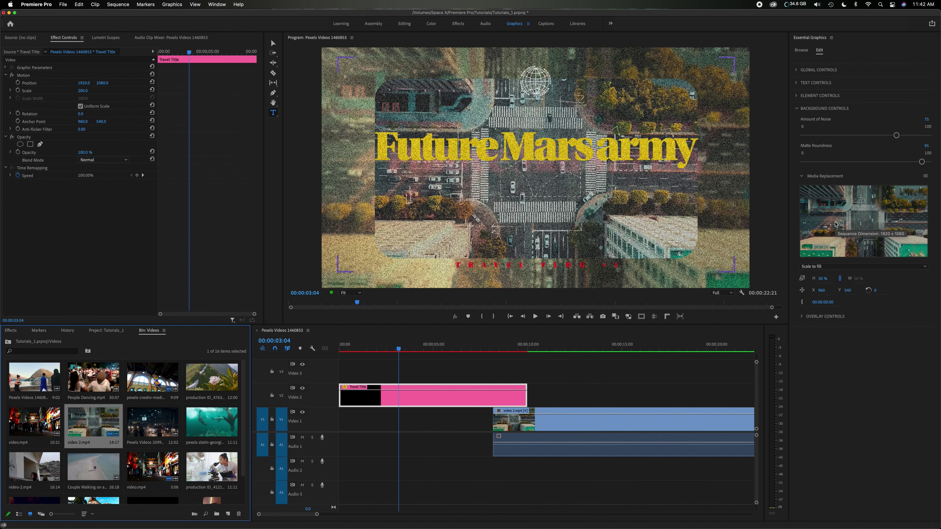
- Set the replacement media's scaling to Scale to fit and open the background's overlay controls
{"action": "left_click", "coordinate": [831, 267]}
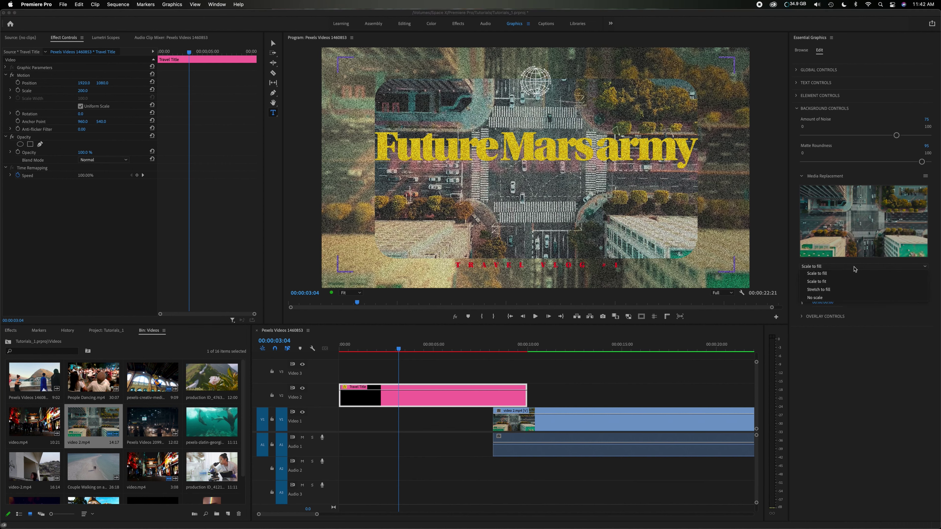
{"action": "left_click", "coordinate": [828, 282]}
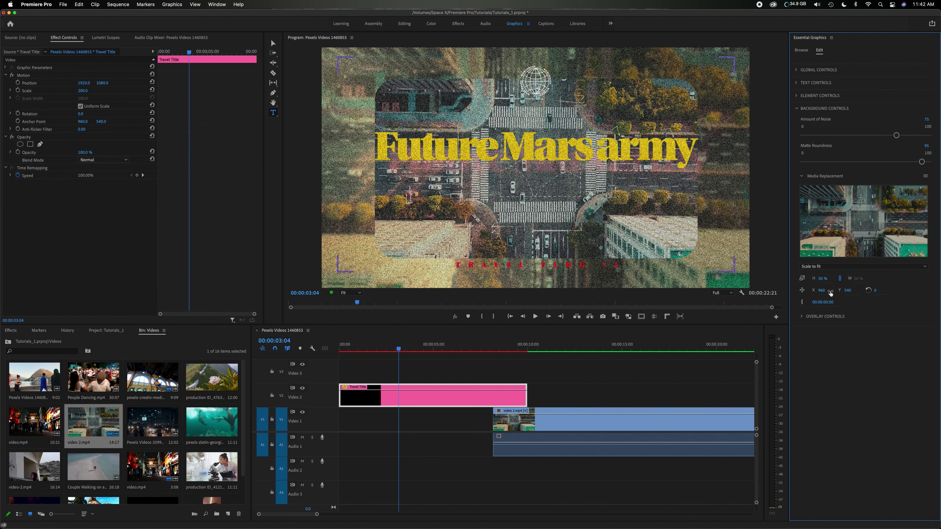
{"action": "left_click", "coordinate": [802, 318]}
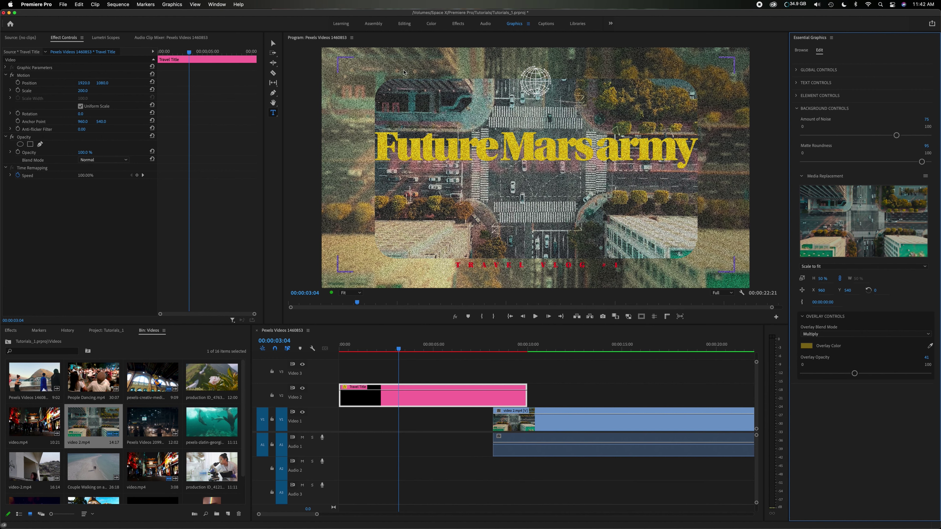
- Set the background's Overlay Color to purple (821475) and its Overlay Opacity to 7
{"action": "left_click", "coordinate": [806, 347]}
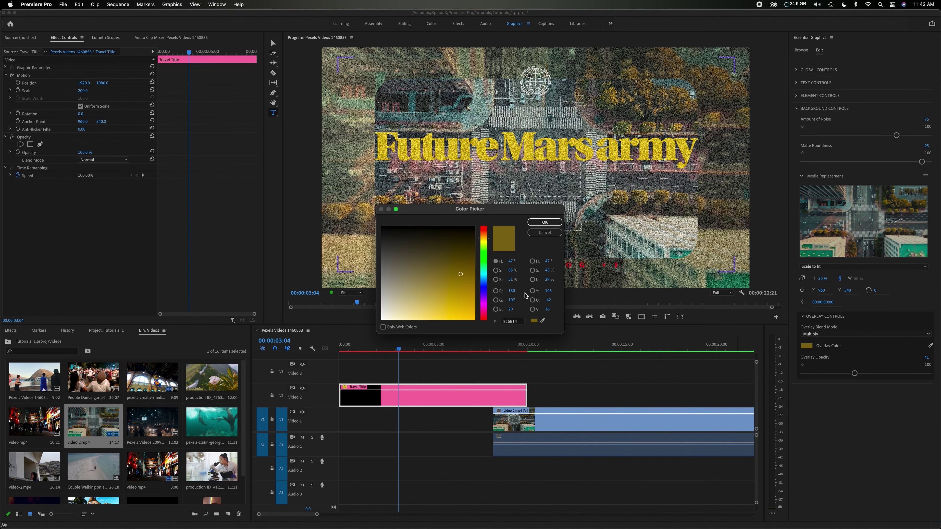
{"action": "left_click_drag", "start_coordinate": [482, 283], "coordinate": [485, 307]}
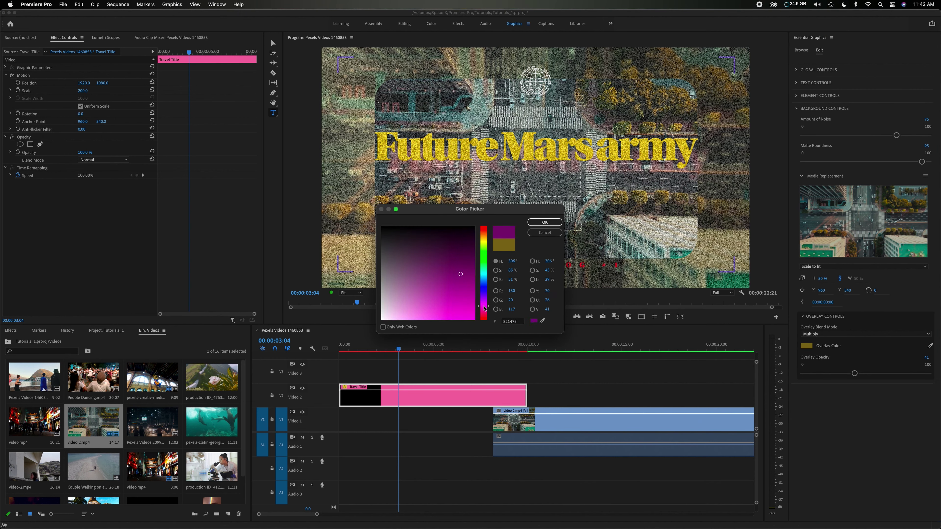
{"action": "left_click", "coordinate": [544, 222]}
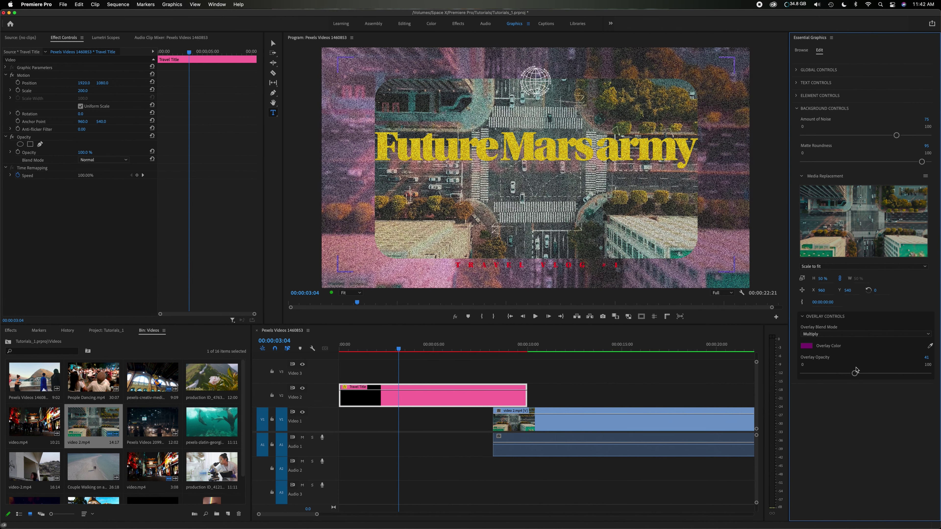
{"action": "left_click_drag", "start_coordinate": [856, 372], "coordinate": [812, 376]}
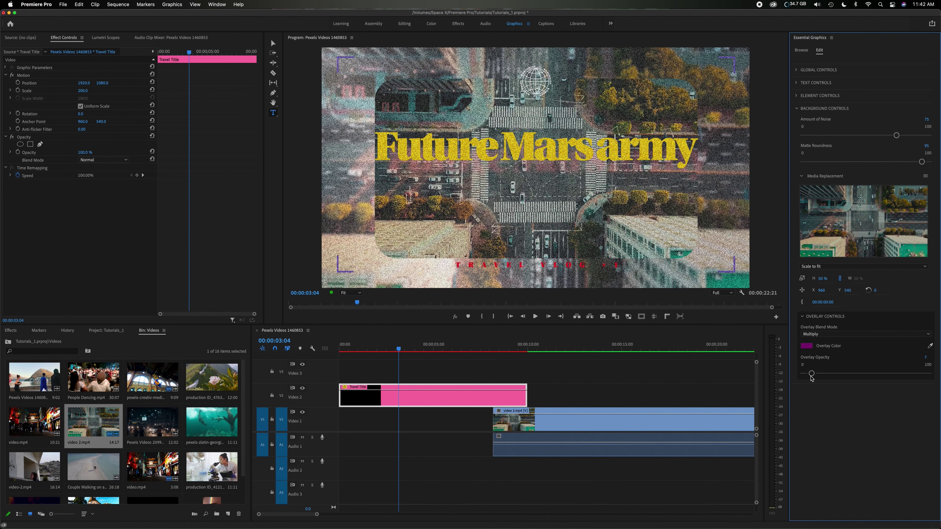
{"action": "left_click", "coordinate": [797, 109]}
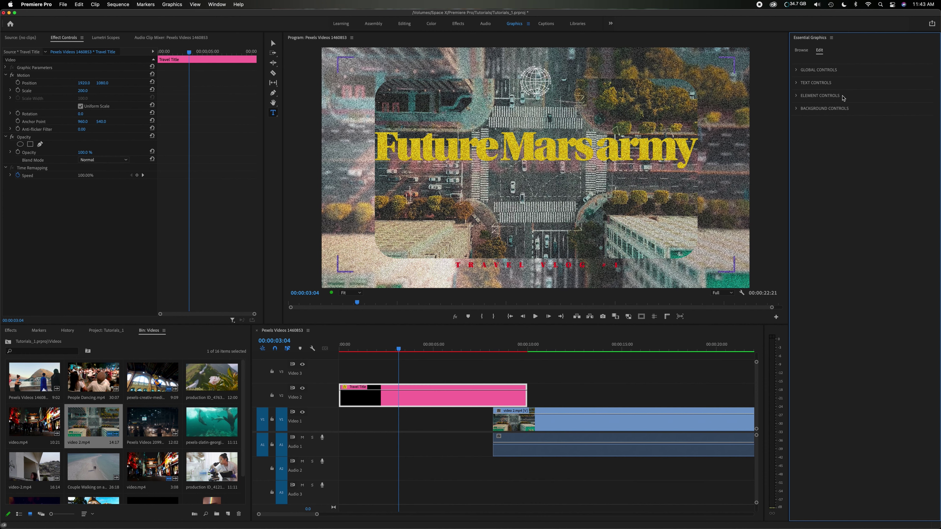
- Render the sequence previews and play the title back from the start of the sequence
{"action": "left_click", "coordinate": [396, 348]}
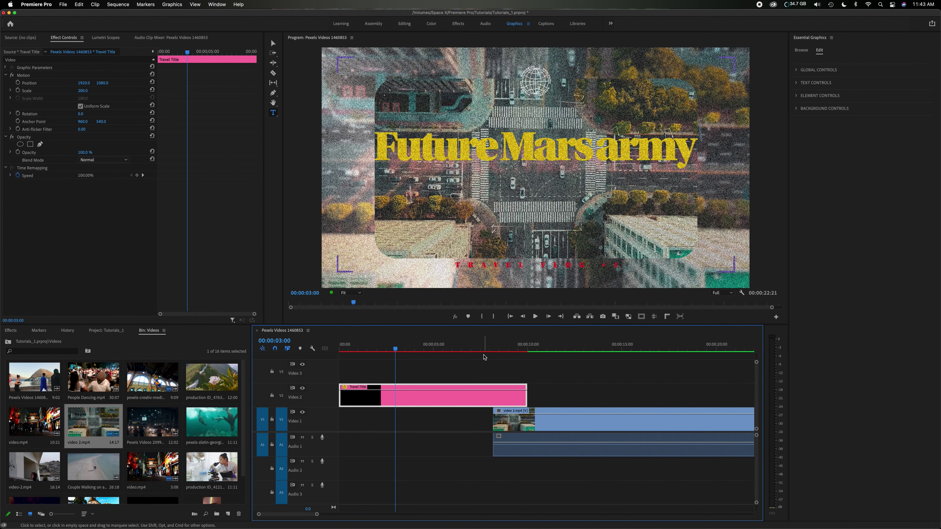
{"action": "key", "text": "Return"}
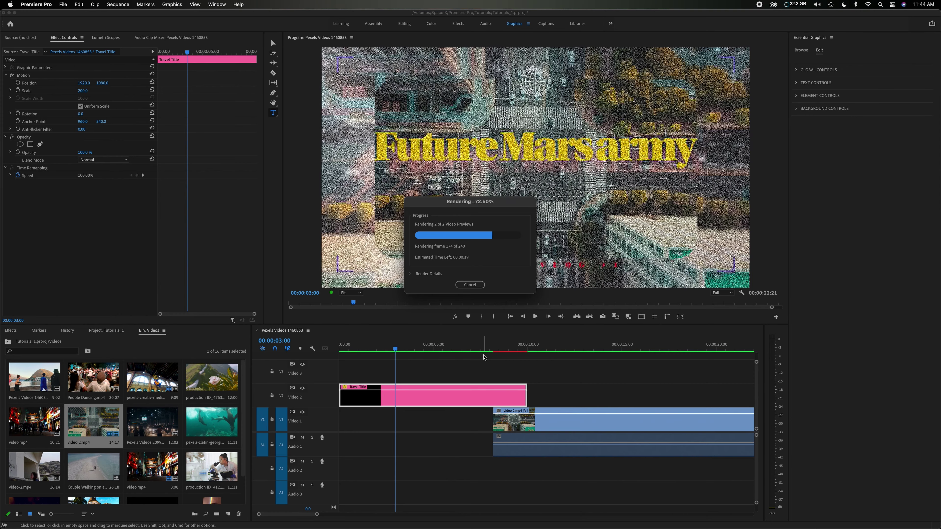
{"action": "left_click_drag", "start_coordinate": [395, 350], "coordinate": [333, 354]}
{"action": "key", "text": "space"}
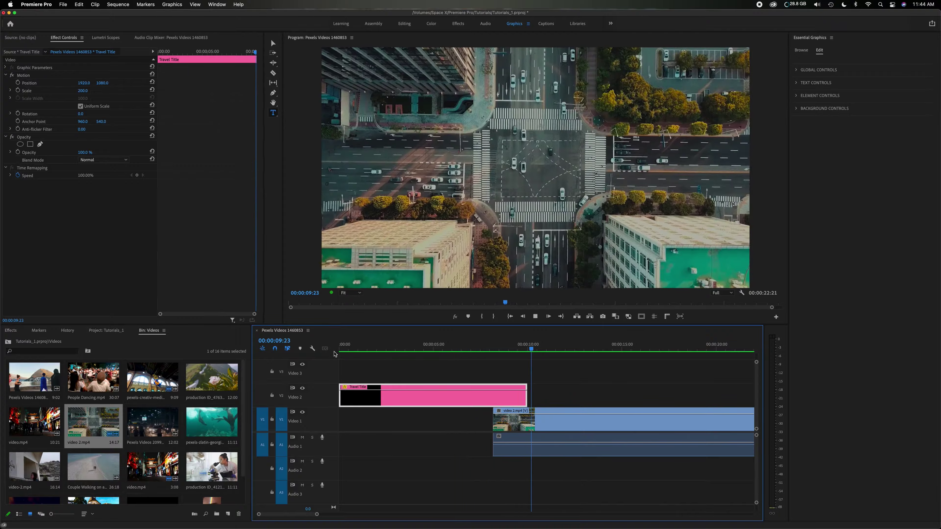
- Save the project and, with the full title in view, set the background's Amount of Noise to 23
{"action": "left_click", "coordinate": [398, 350]}
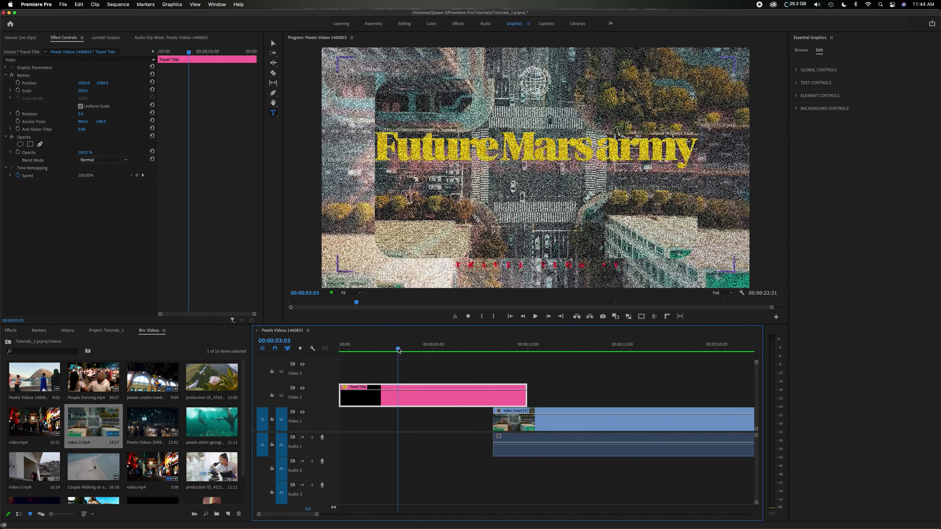
{"action": "key", "text": "super+s"}
{"action": "left_click", "coordinate": [797, 109]}
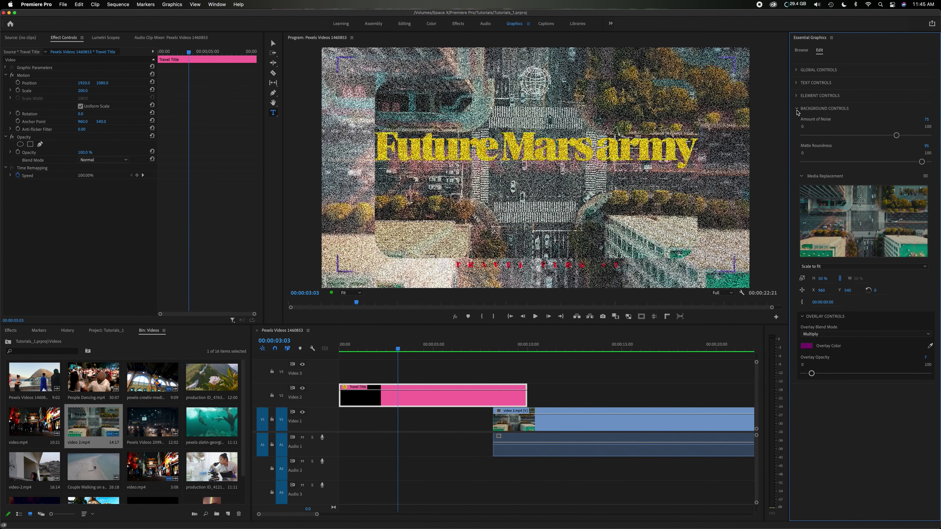
{"action": "left_click_drag", "start_coordinate": [897, 135], "coordinate": [832, 138]}
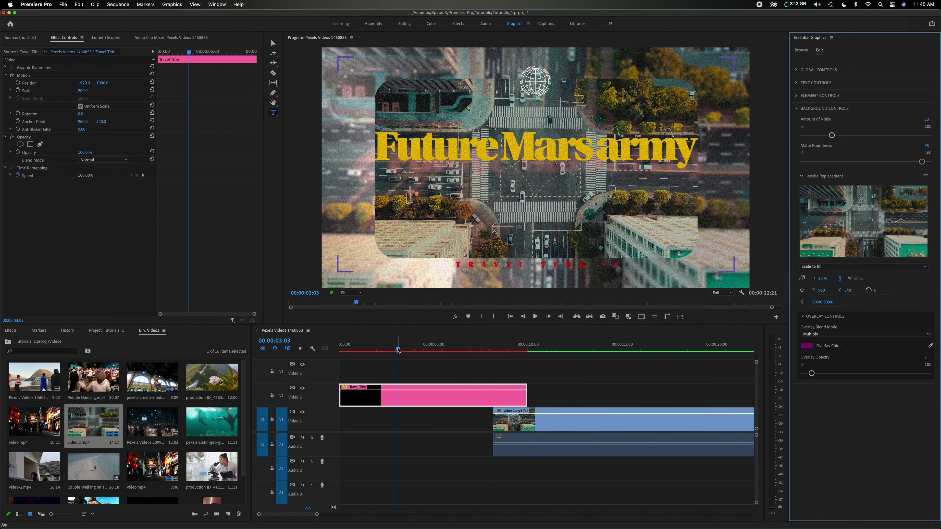
- Trim the end of the Travel Title clip to about 6.7 seconds, and render and play it back from the start
{"action": "left_click_drag", "start_coordinate": [524, 387], "coordinate": [466, 386]}
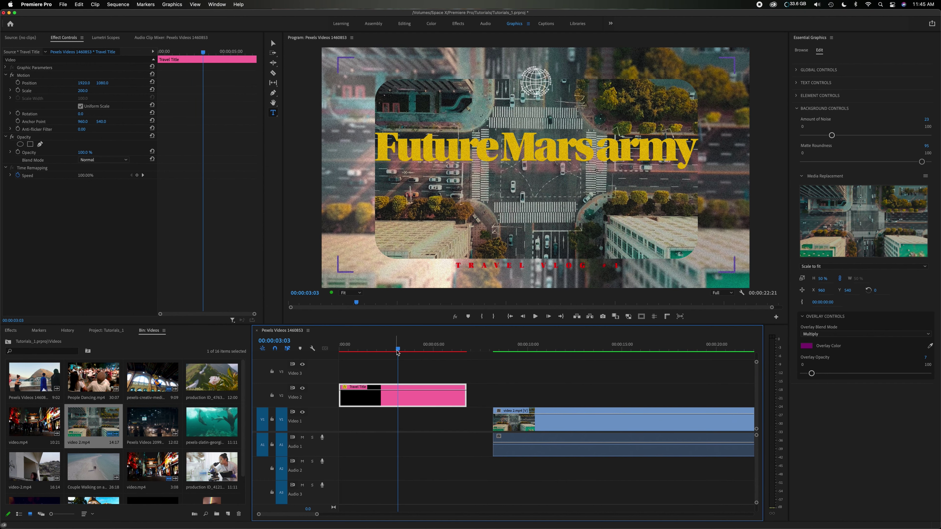
{"action": "key", "text": "Home"}
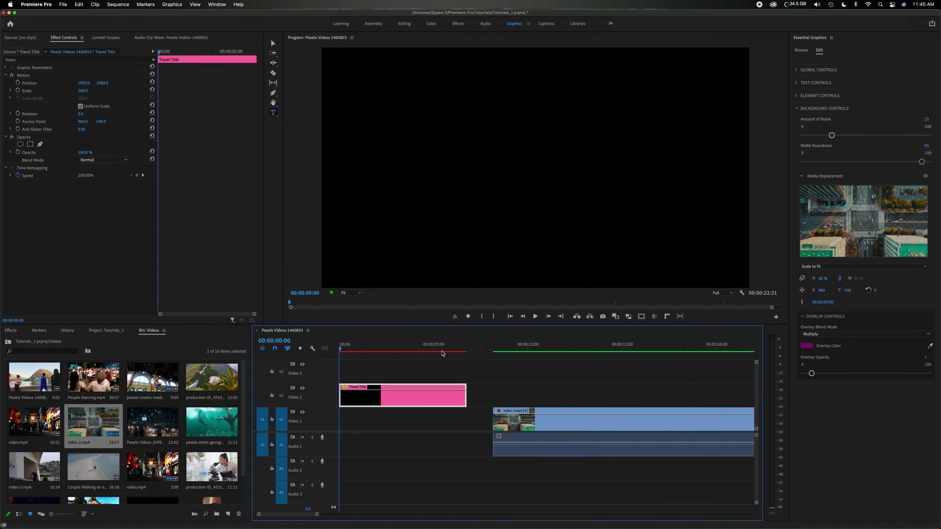
{"action": "key", "text": "Return"}
{"action": "key", "text": "space"}
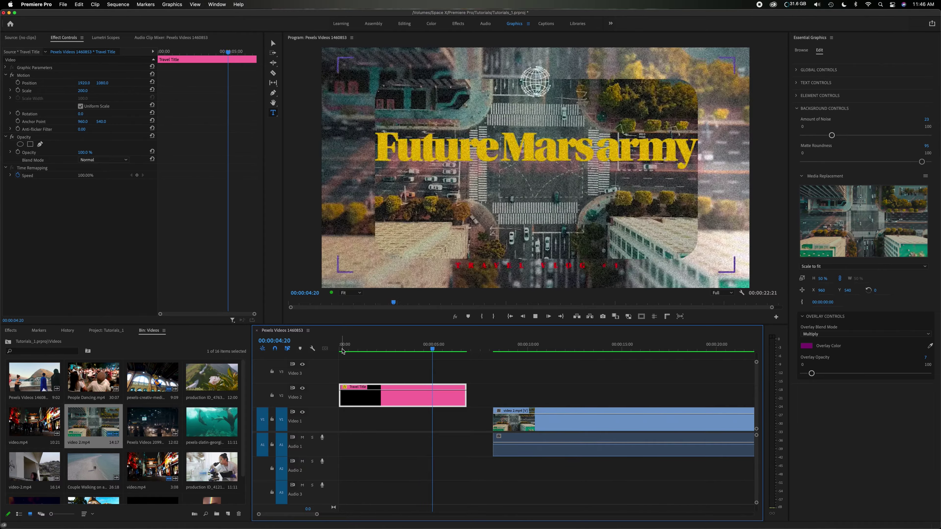
{"action": "key", "text": "space"}
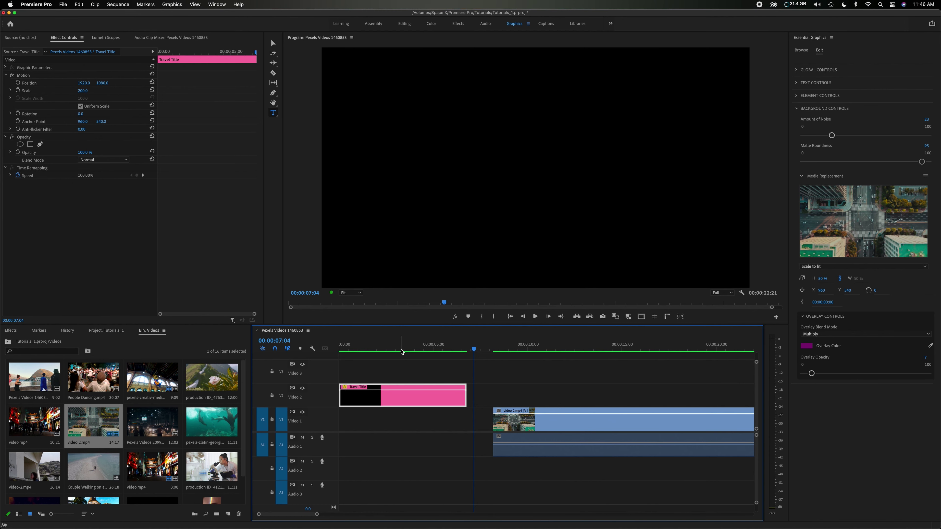
- Move the Travel Title clip down to Video 1 and shift the video 2.mp4 clip to butt directly against its end
{"action": "left_click", "coordinate": [456, 349]}
{"action": "left_click_drag", "start_coordinate": [422, 395], "coordinate": [423, 431]}
{"action": "left_click_drag", "start_coordinate": [577, 415], "coordinate": [542, 417]}
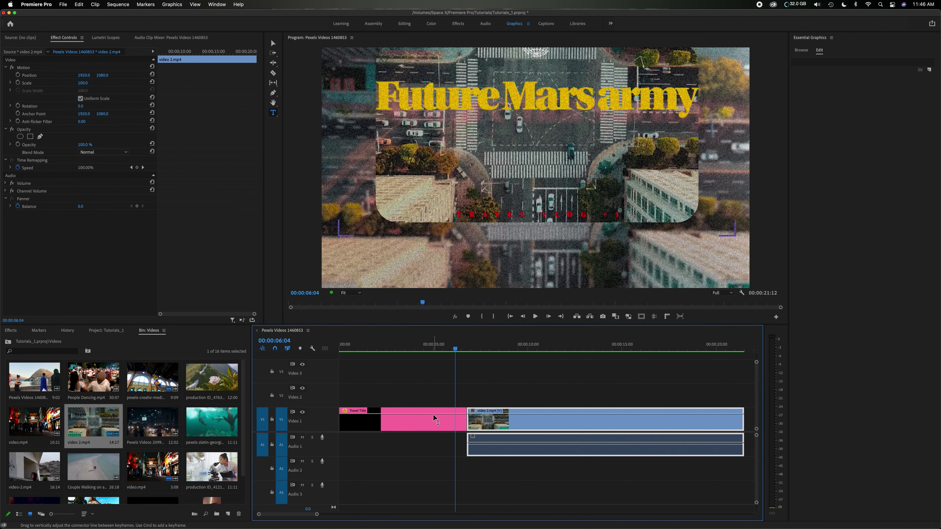
{"action": "left_click_drag", "start_coordinate": [440, 348], "coordinate": [398, 349]}
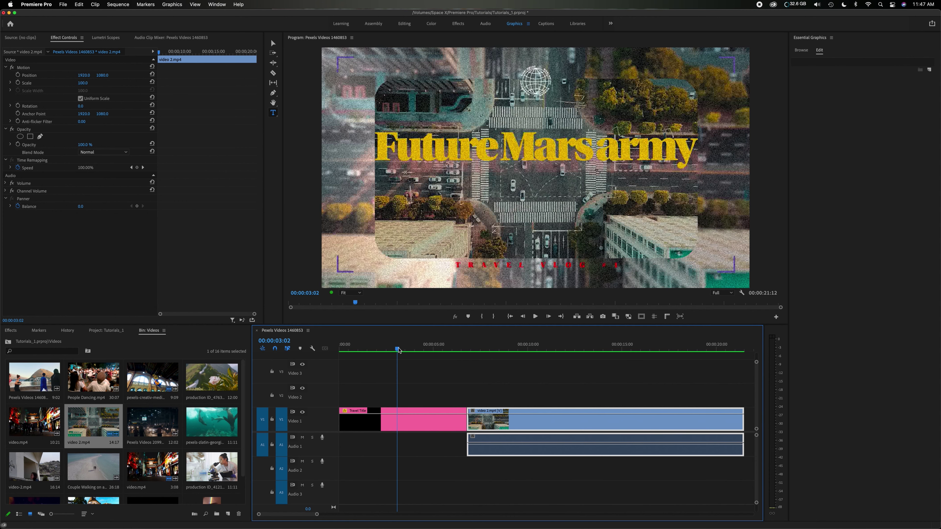